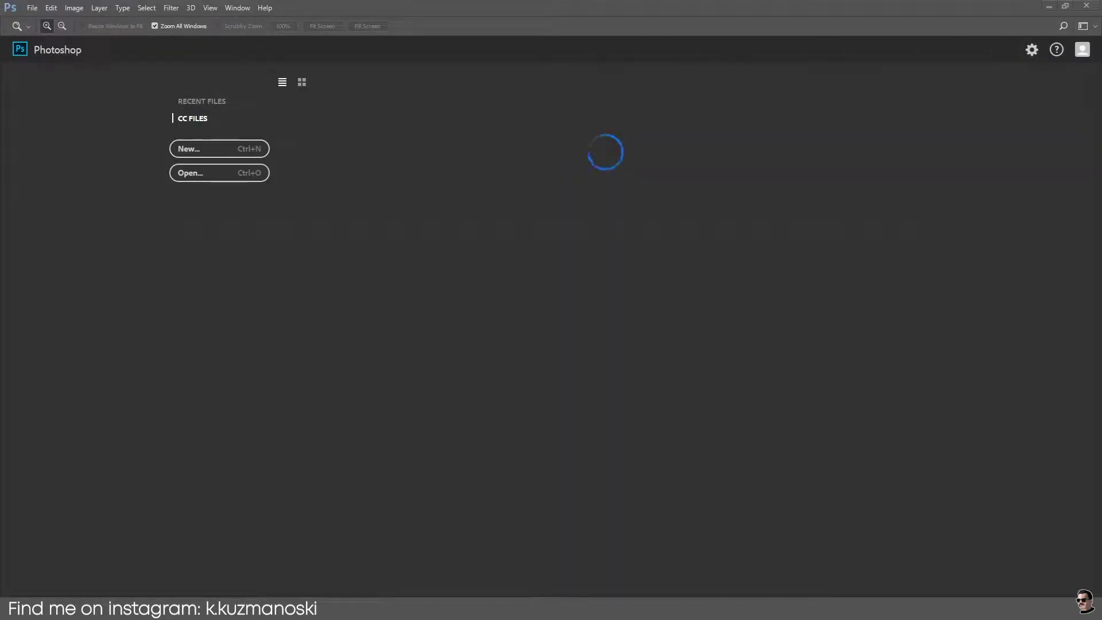
Open Street light 2.png and duplicate its Background layer into a Background copy layer.
left_click_drag(463, 325, 581, 225)
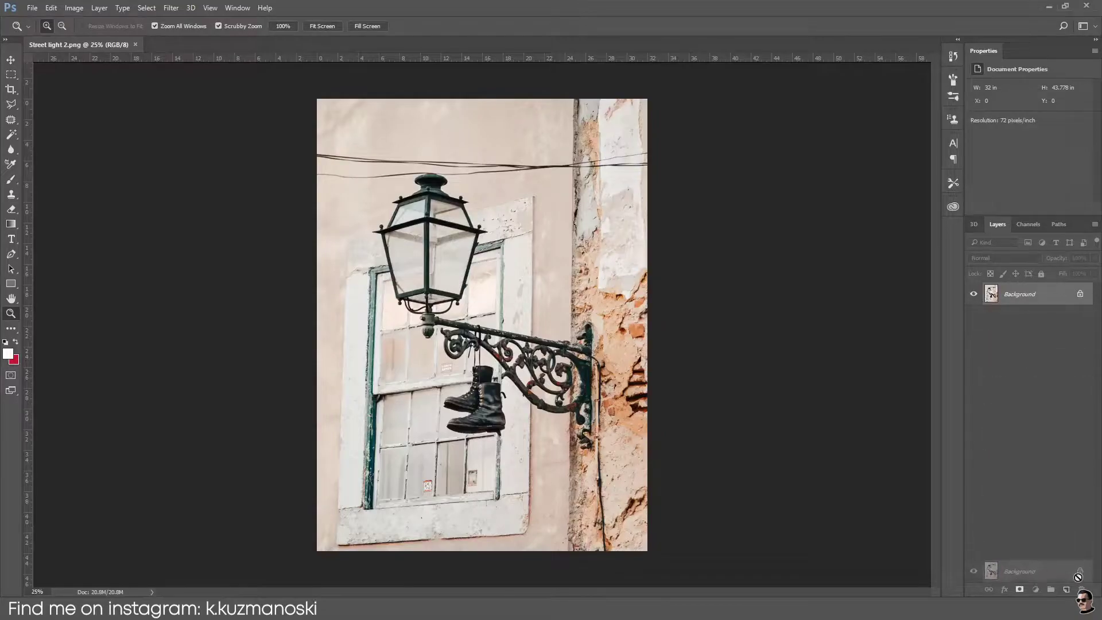
left_click_drag(1015, 301, 1066, 590)
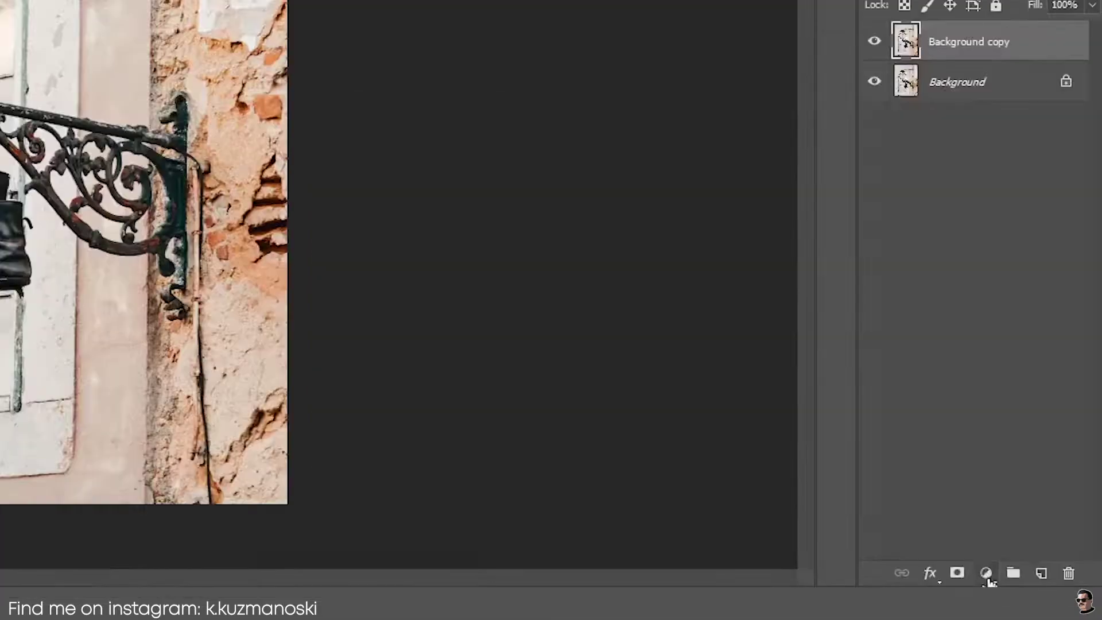
Add a Color Lookup adjustment layer using the FoggyNight.3DL LUT.
left_click(985, 573)
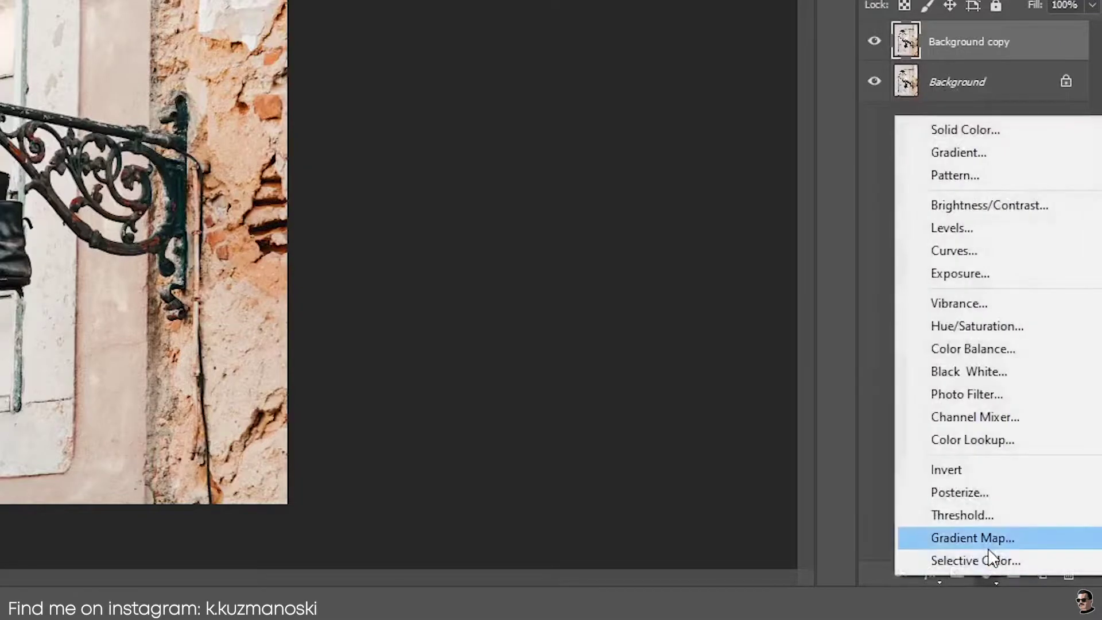
left_click(995, 441)
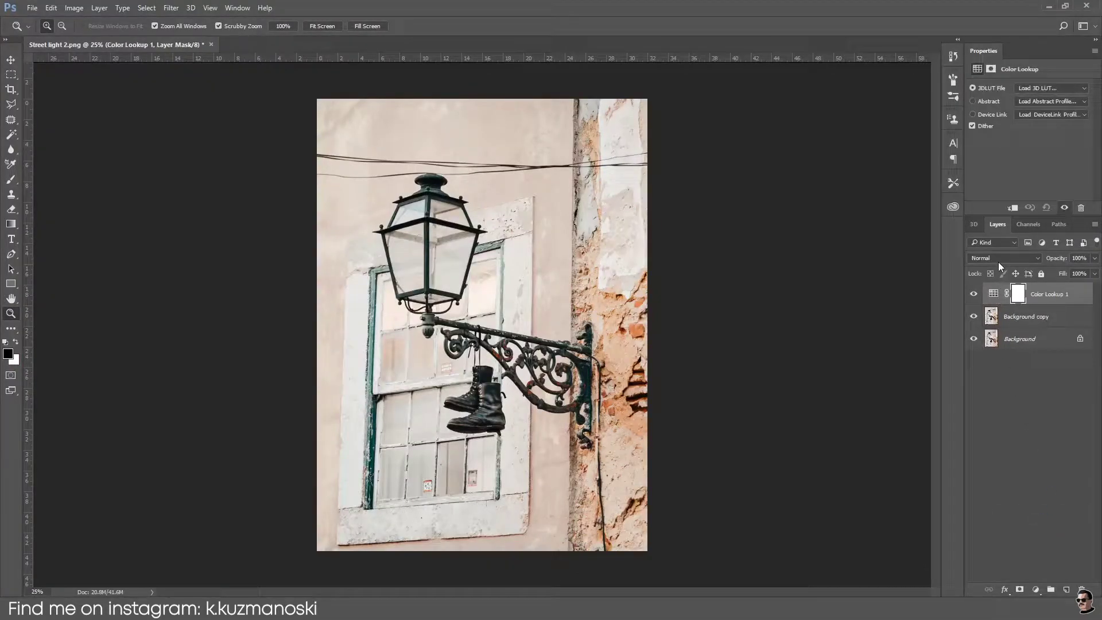
left_click(1049, 87)
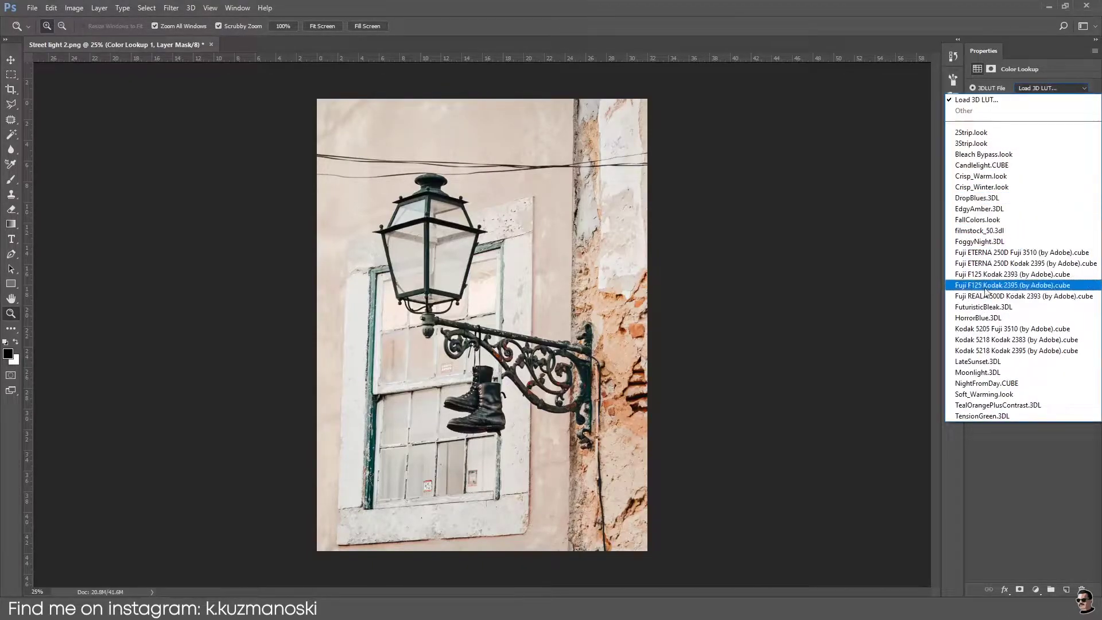
left_click(977, 242)
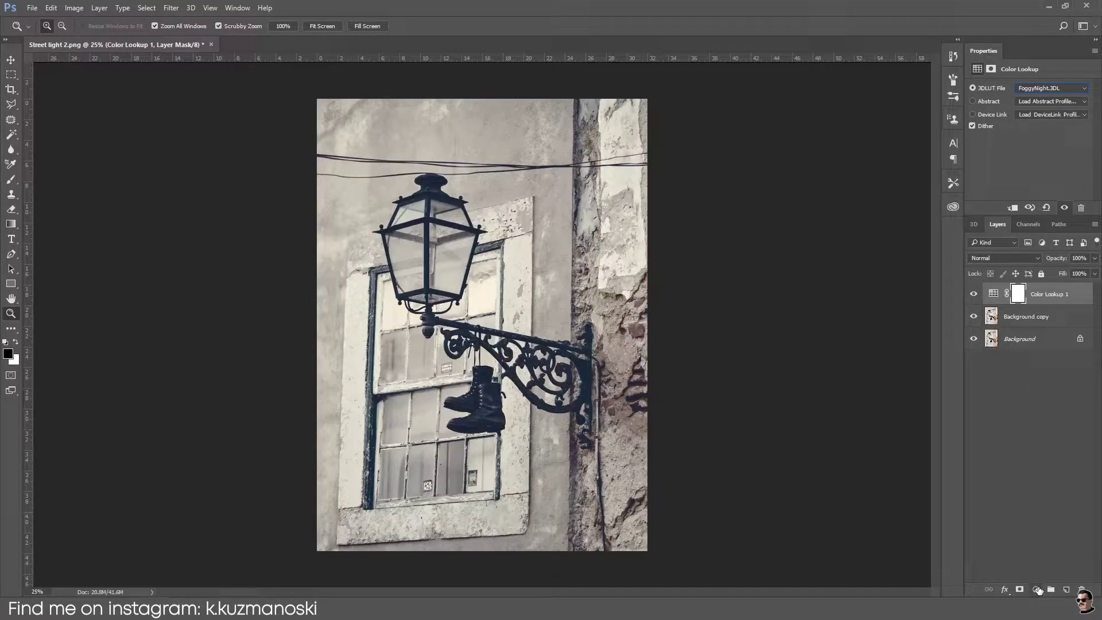
Add a second Color Lookup layer with the Crisp_Warm.look preset.
left_click(1036, 589)
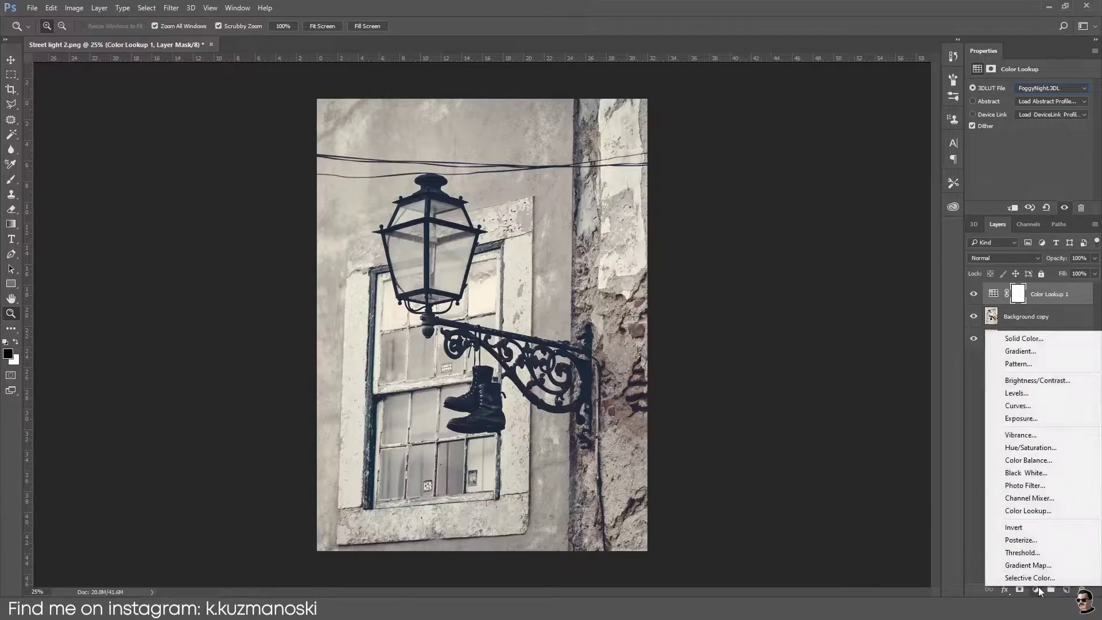
left_click(1035, 512)
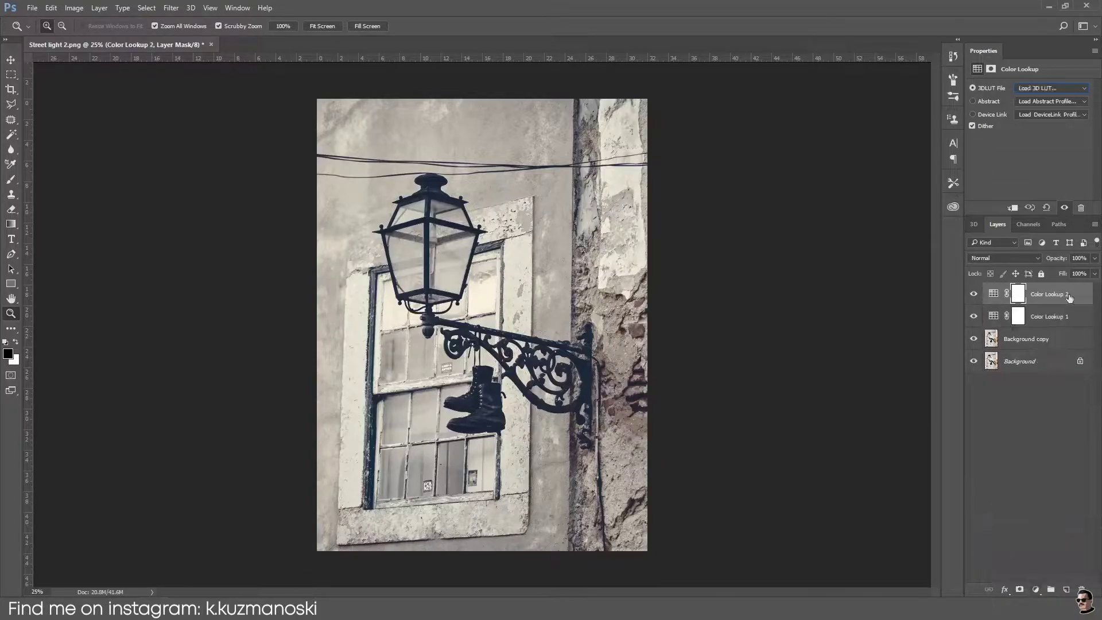
left_click(1058, 88)
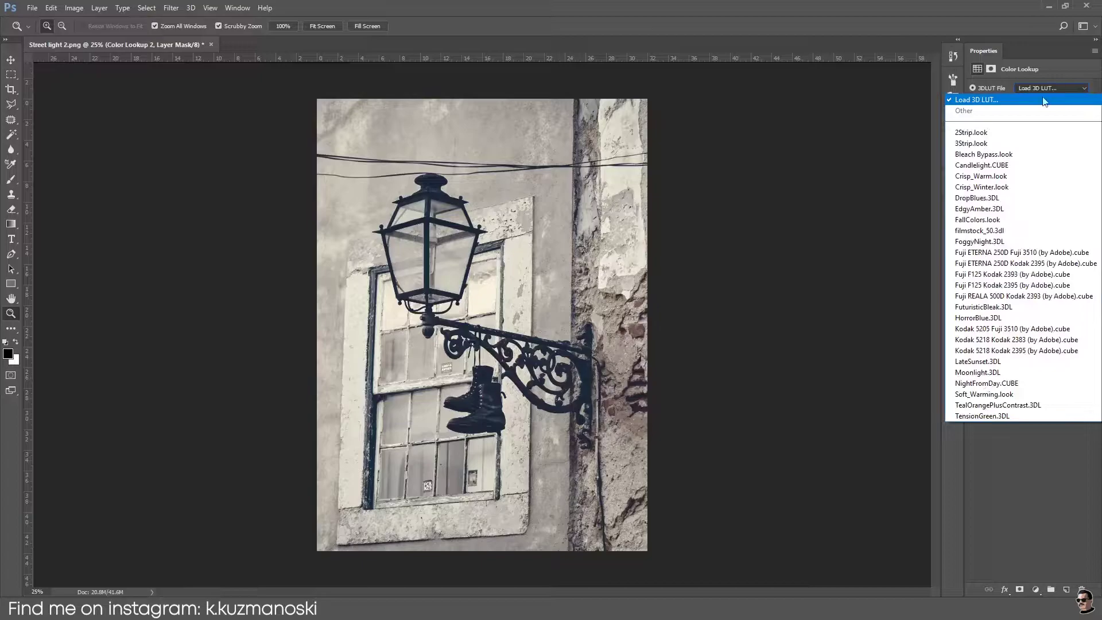
left_click(979, 177)
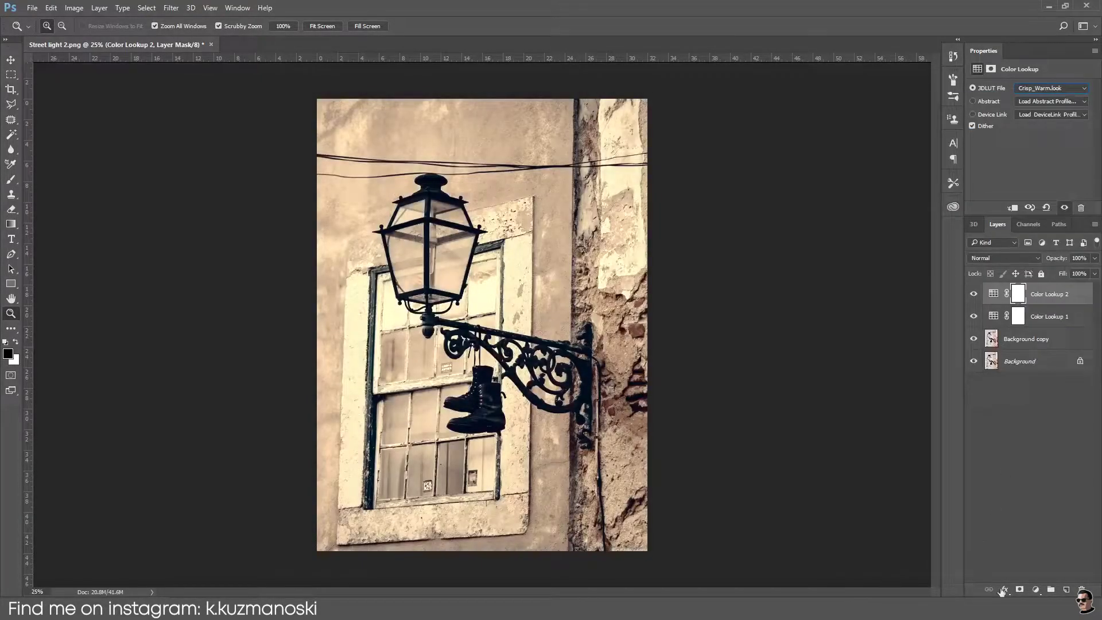
Add a third Color Lookup layer with NightFromDay.CUBE for a blue night tone.
left_click(1035, 591)
left_click(1033, 517)
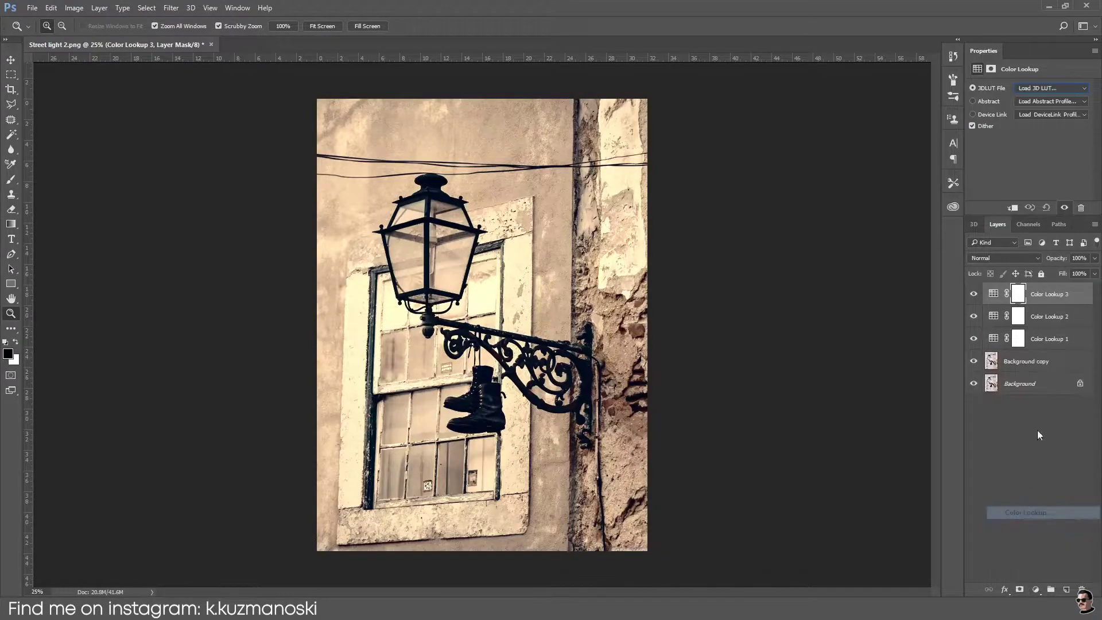
left_click(1056, 90)
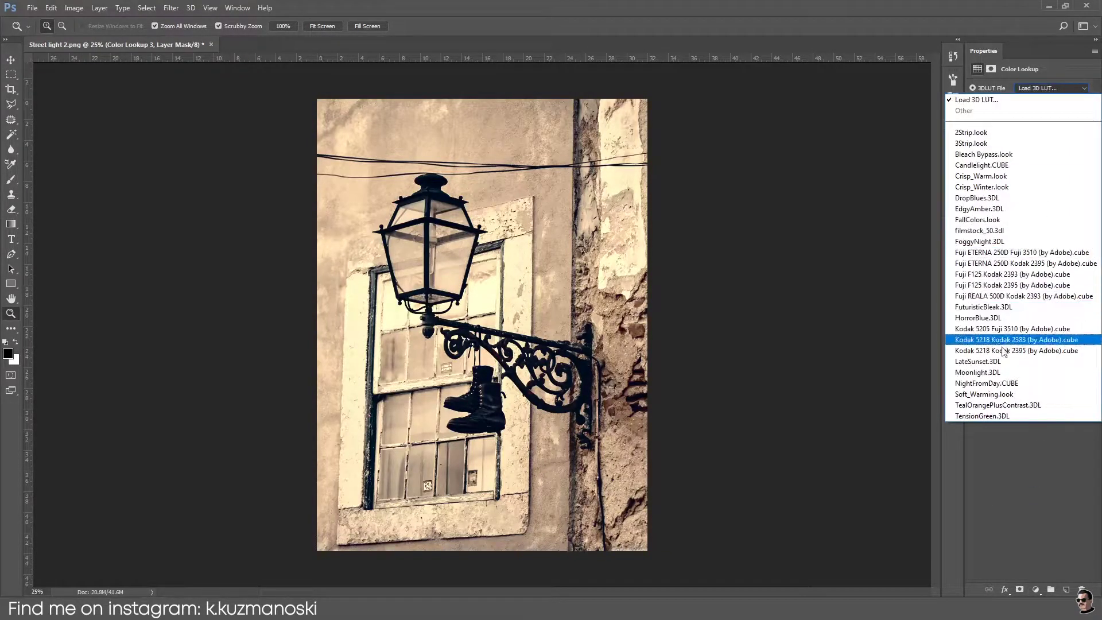
left_click(998, 384)
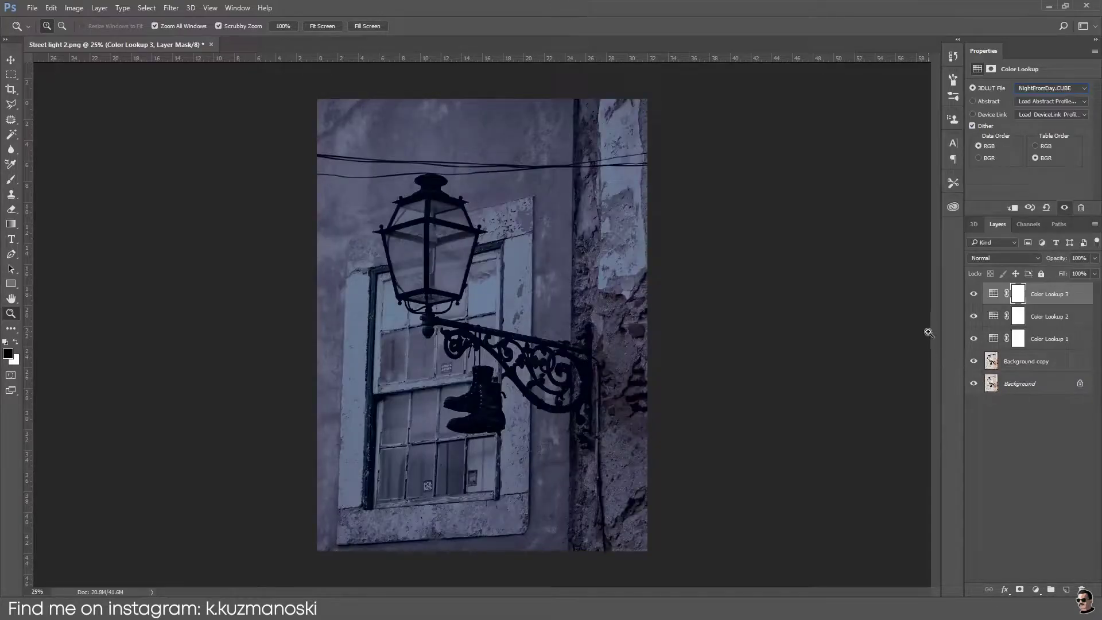
left_click_drag(973, 294, 976, 326)
left_click(973, 294)
left_click(973, 339)
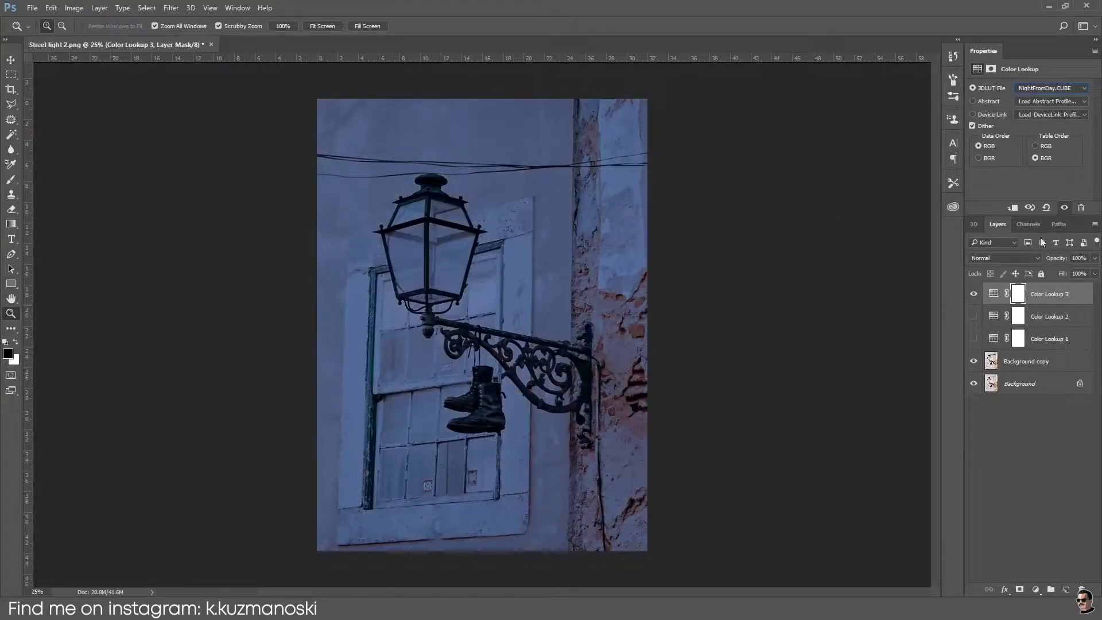
key("ctrl+2")
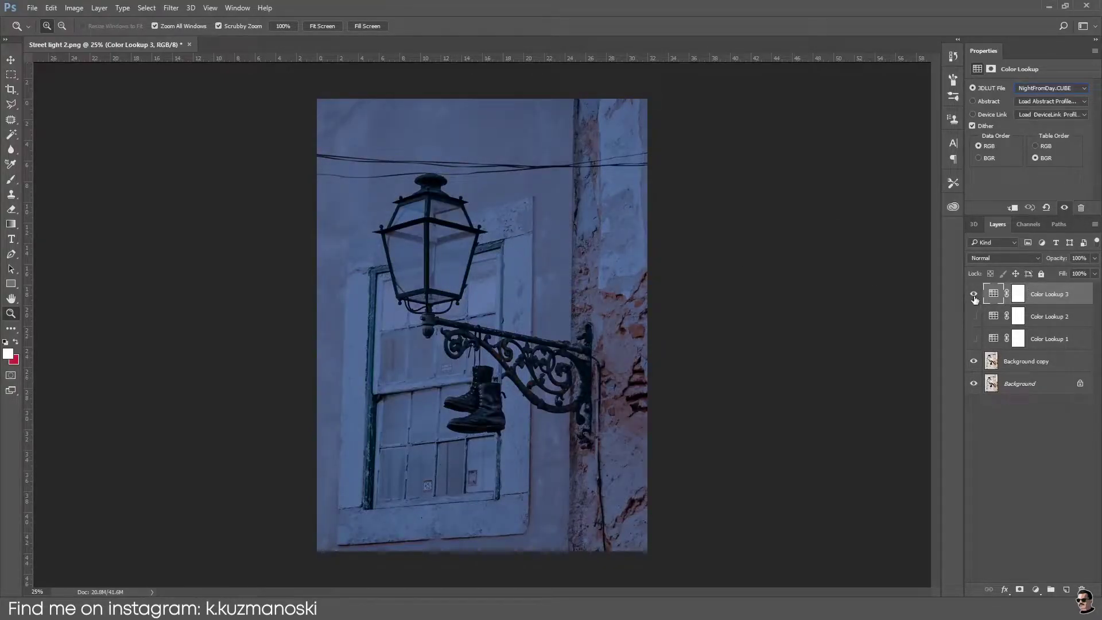
left_click(973, 294)
left_click(973, 339)
left_click(973, 317)
left_click(974, 294)
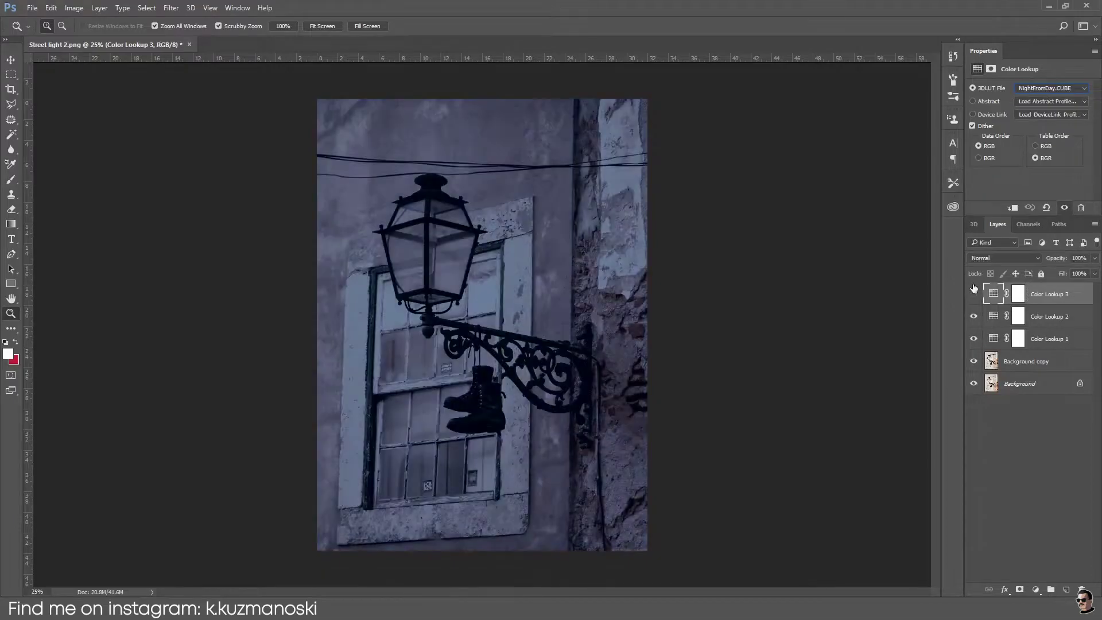
left_click(1018, 338)
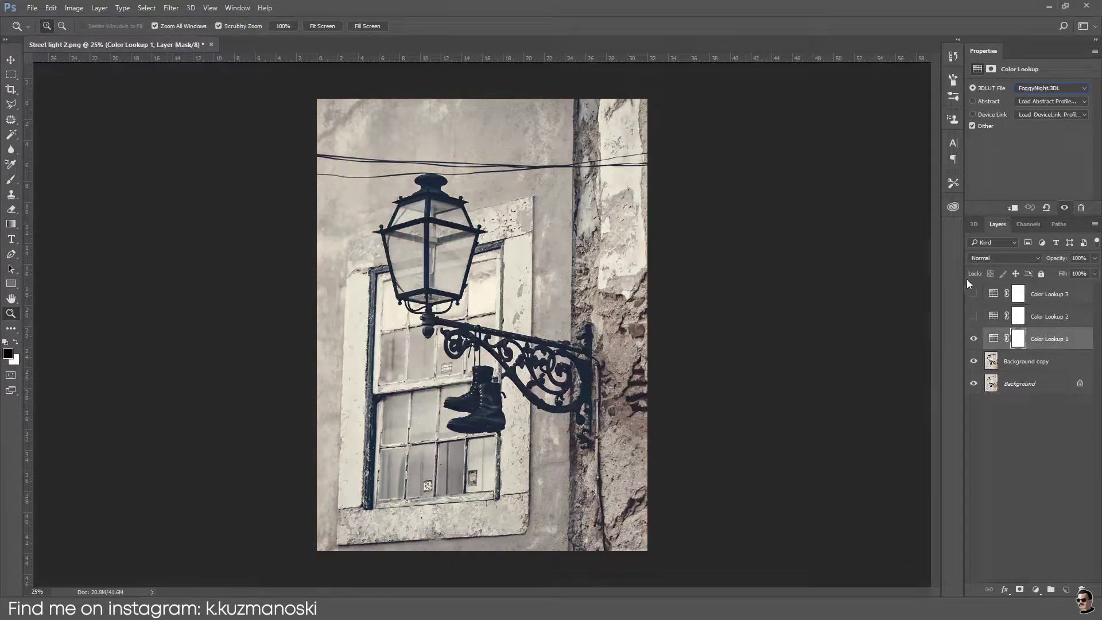
left_click(974, 316)
left_click(974, 294)
left_click(1044, 294)
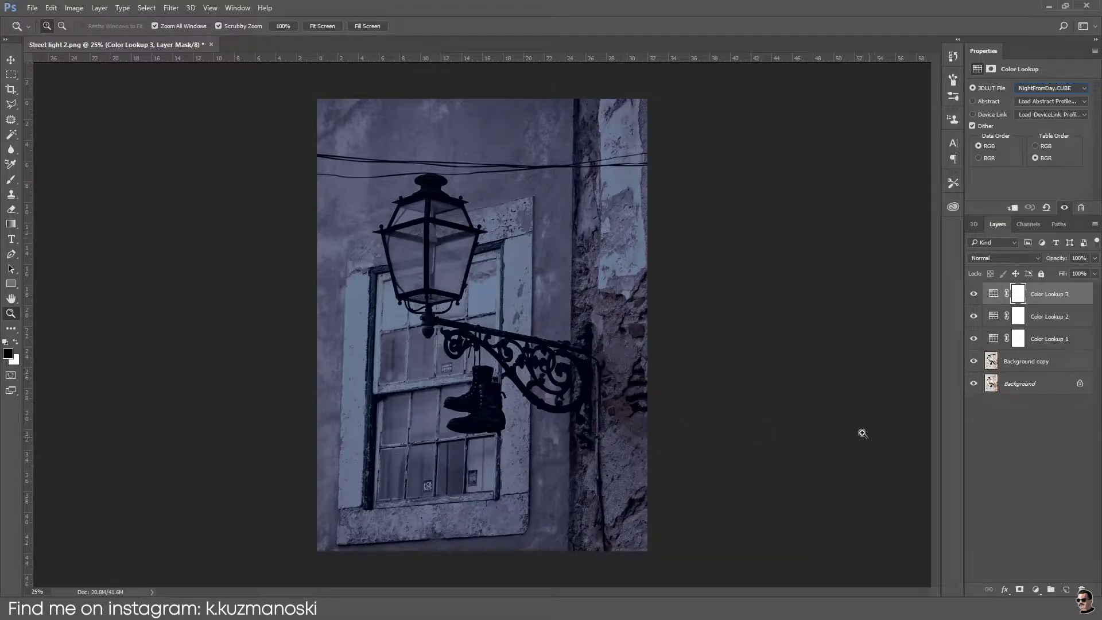
Create empty Layer 1 and set up a white brush at 5% flow.
left_click(1066, 591)
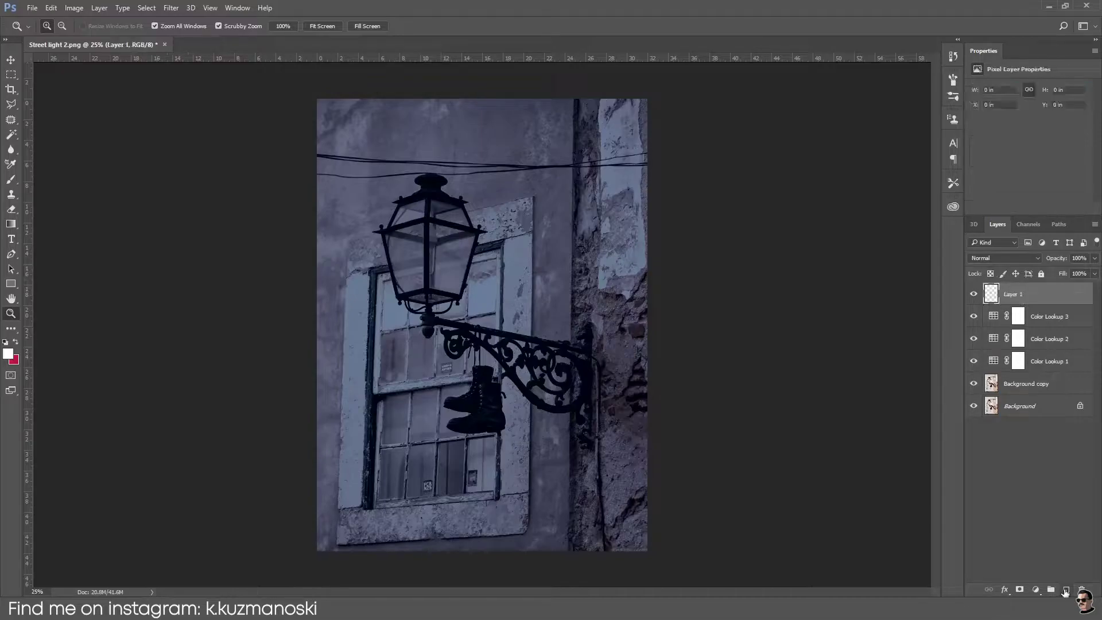
left_click(9, 182)
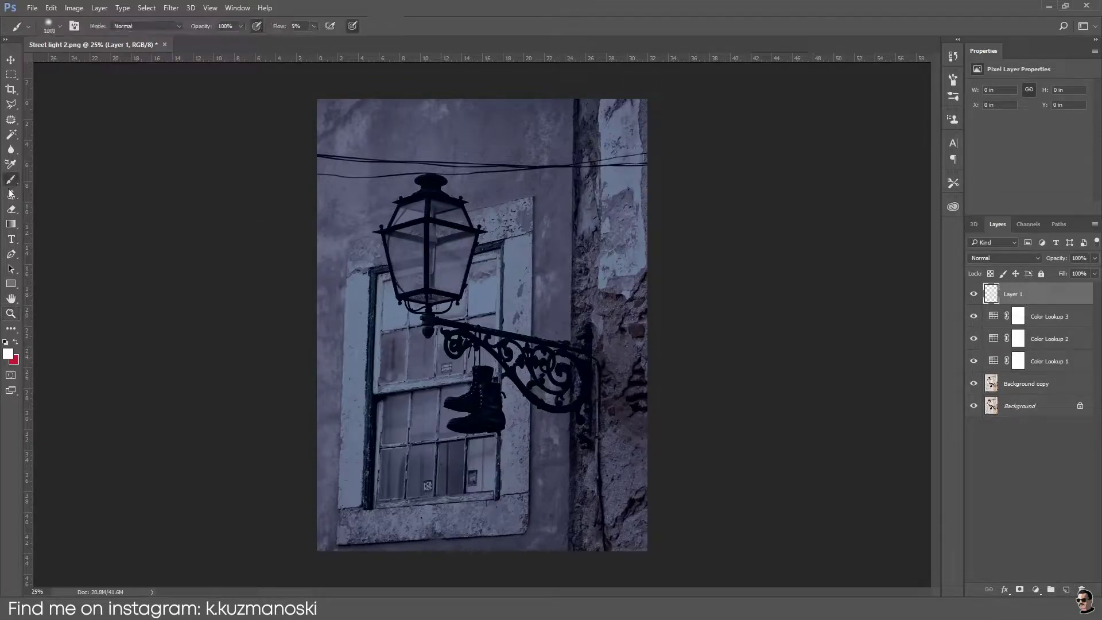
left_click(8, 354)
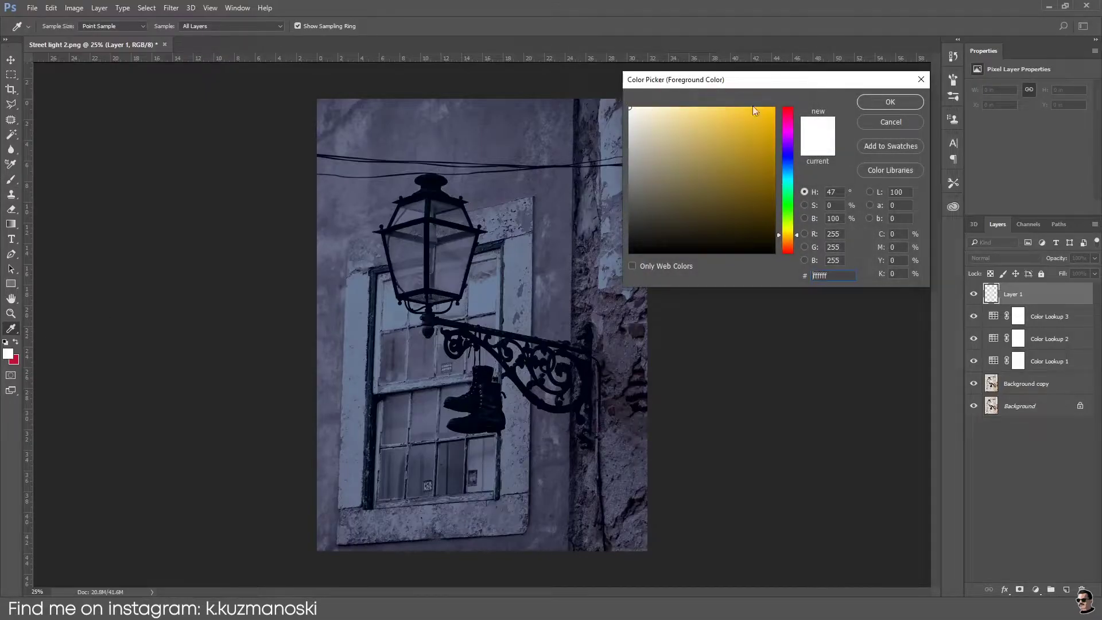
left_click(882, 105)
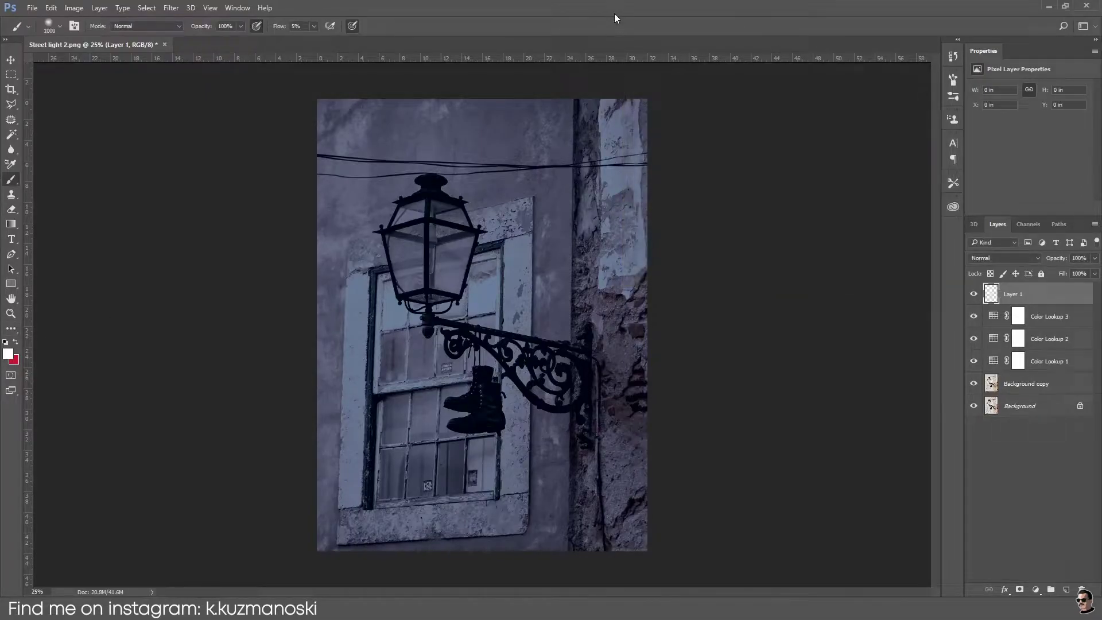
left_click(313, 27)
left_click_drag(322, 40, 317, 41)
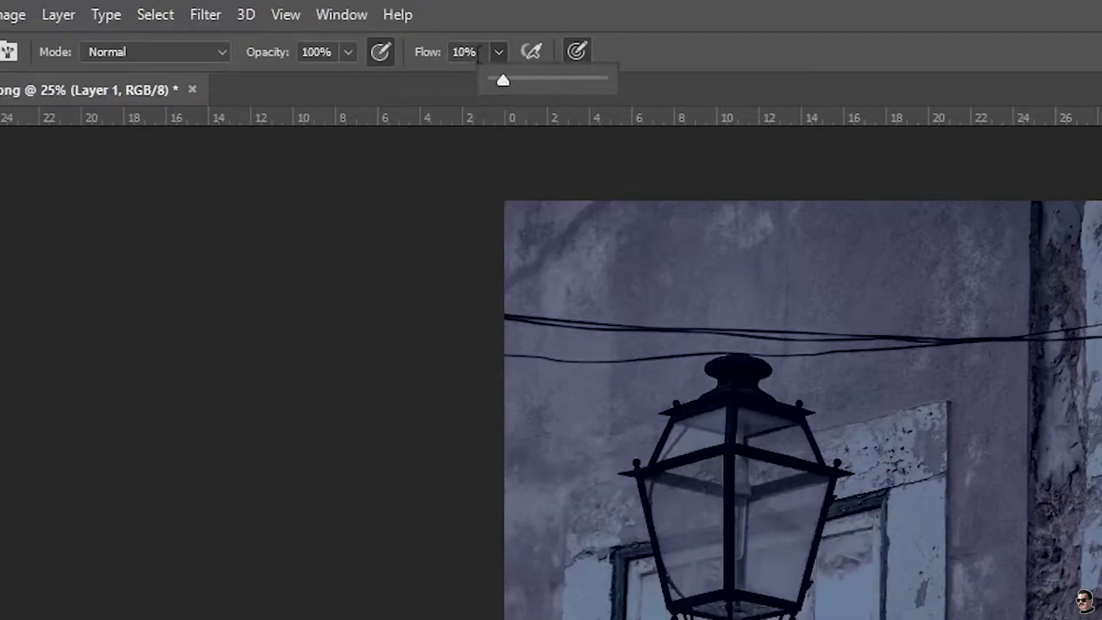
key("Return")
type("5")
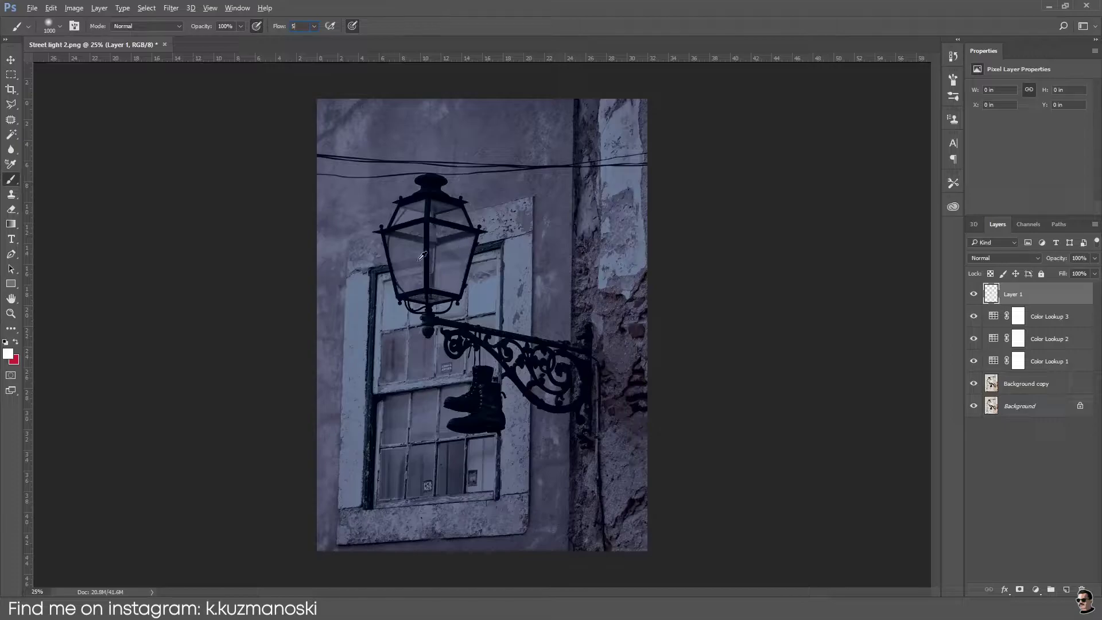
Zoom in on the lantern and paint a soft 500 px white wash inside the glass.
left_click(11, 313)
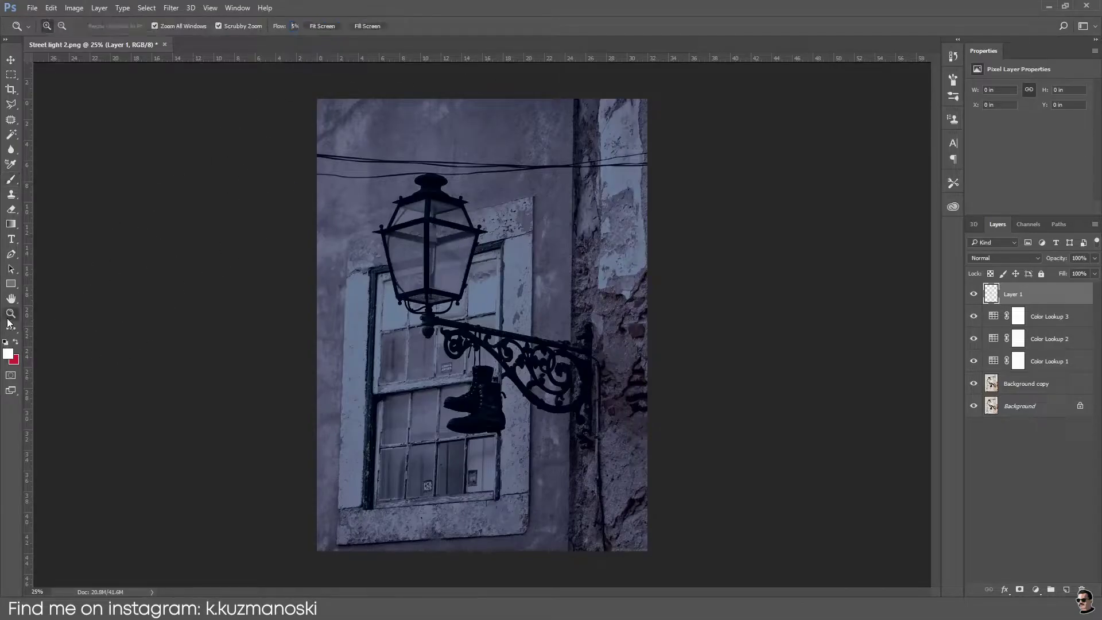
left_click(399, 247)
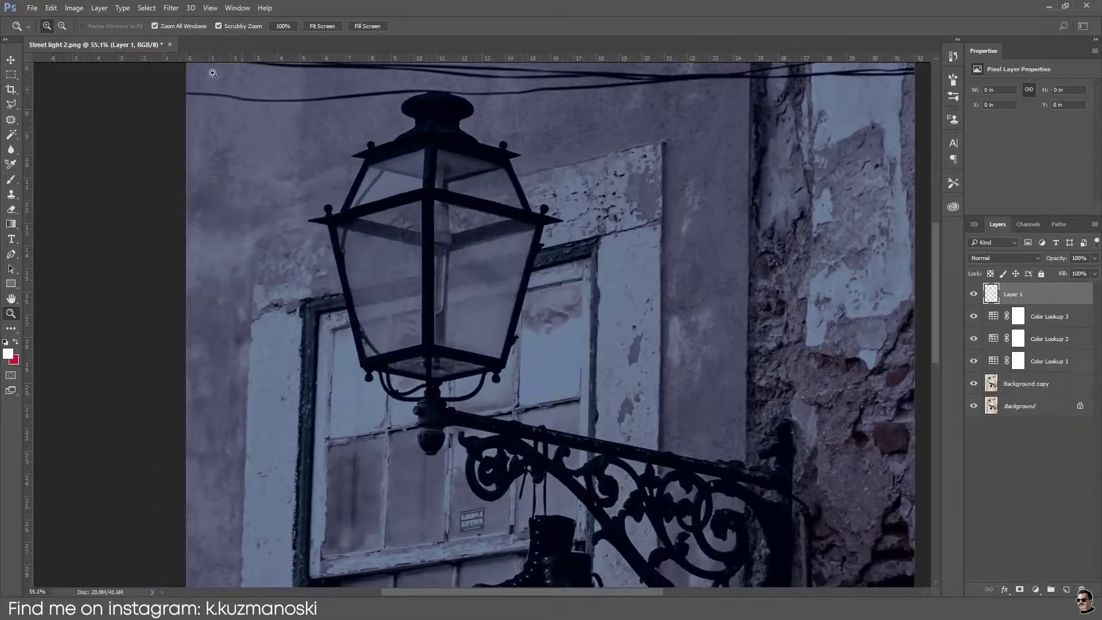
left_click(10, 179)
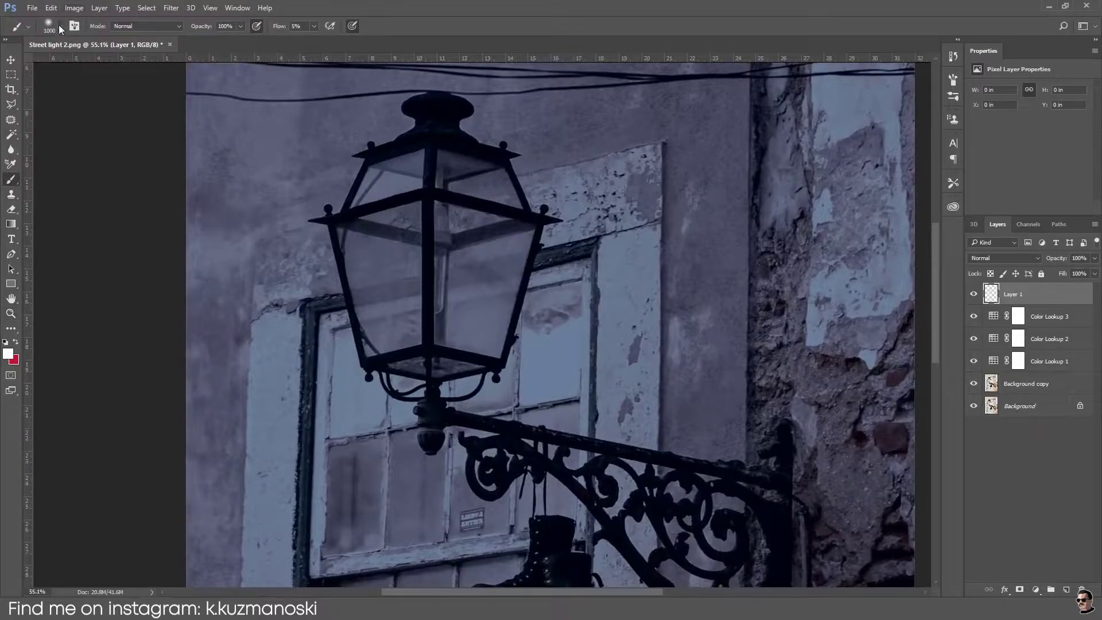
left_click(61, 25)
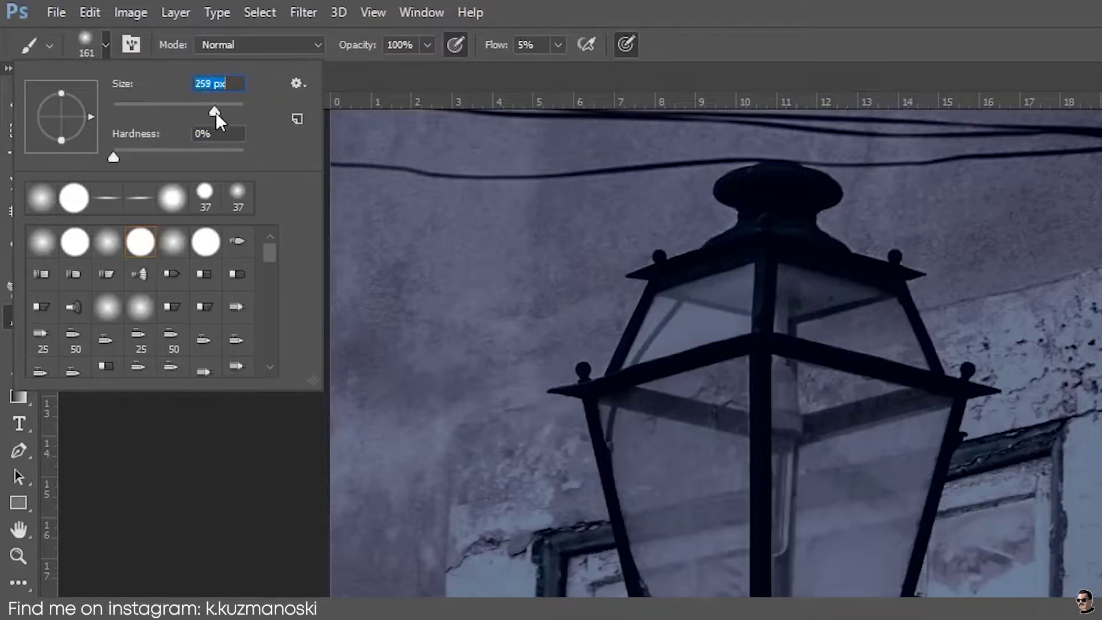
left_click_drag(216, 112, 228, 112)
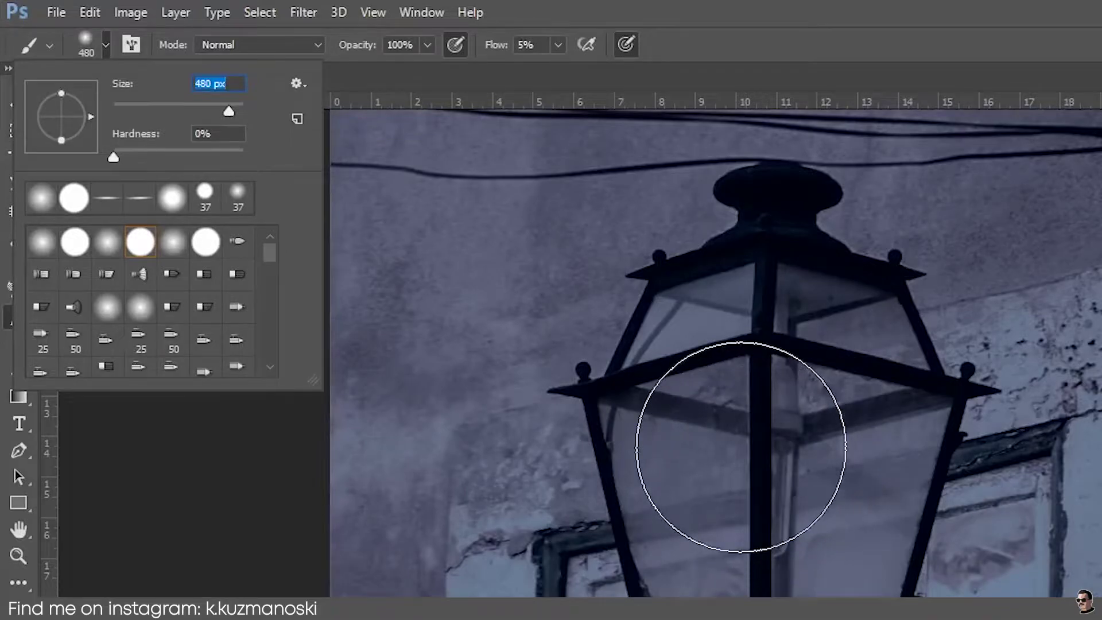
type("500")
key("Return")
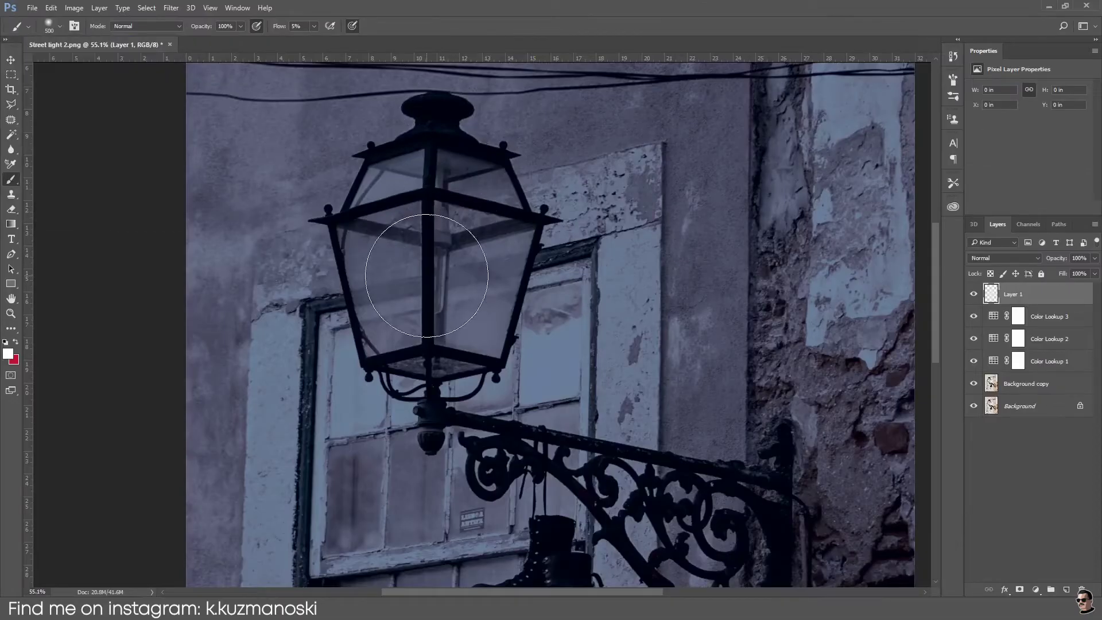
left_click_drag(427, 276, 437, 287)
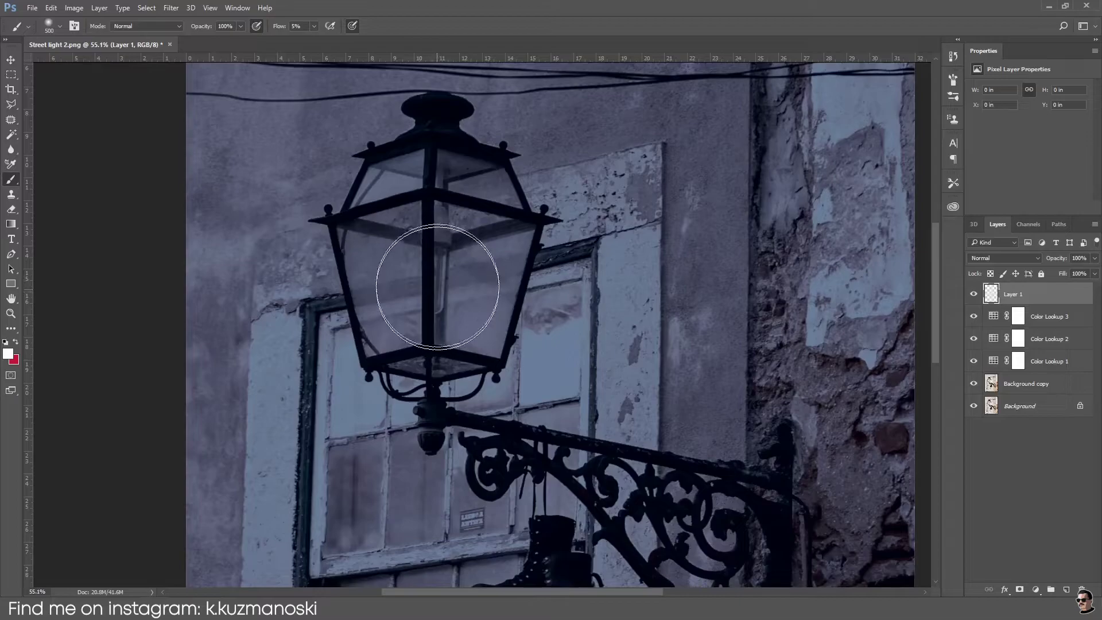
left_click(993, 260)
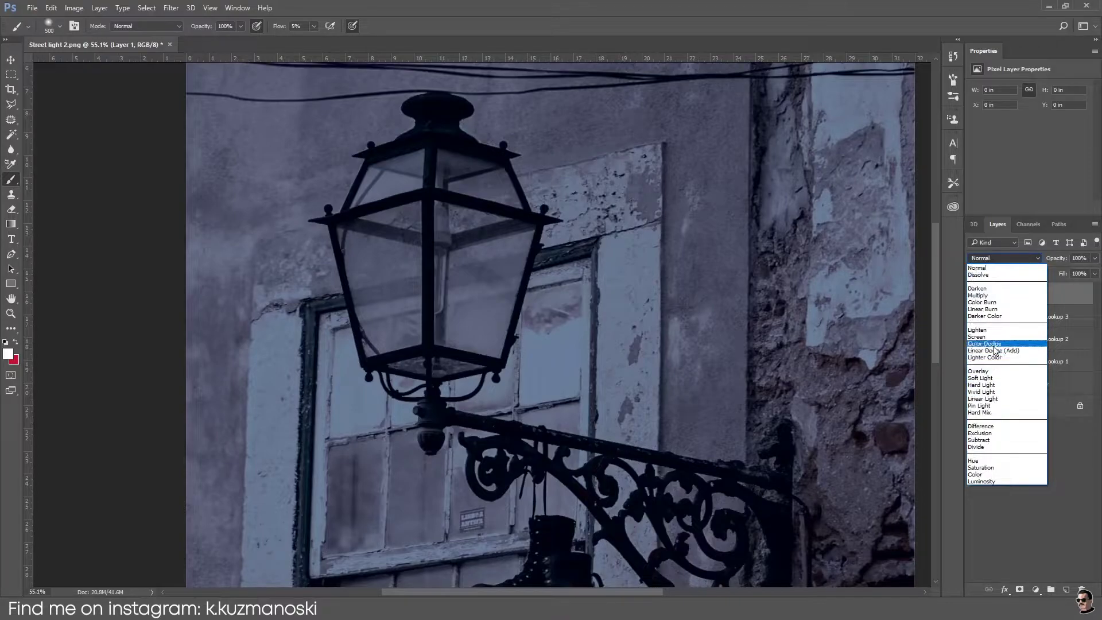
Switch Layer 1 to Color Dodge, then undo the trial glow strokes on the lamp.
left_click(985, 344)
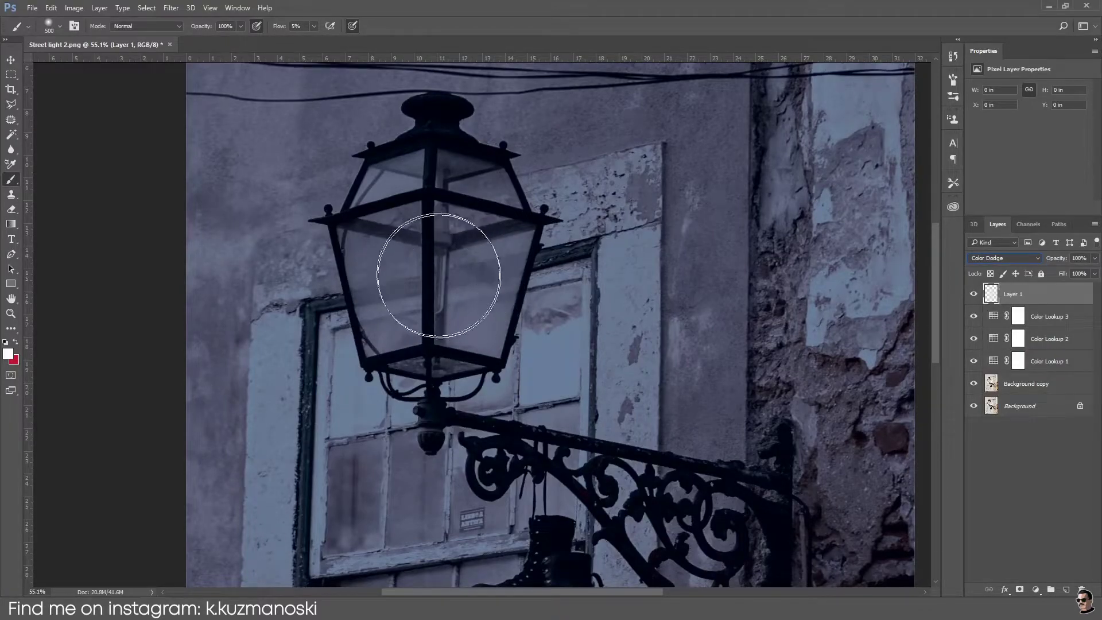
mouse_move(436, 276)
left_mouse_down()
mouse_move(411, 283)
mouse_move(446, 293)
mouse_move(386, 233)
mouse_move(454, 269)
mouse_move(376, 353)
left_mouse_up()
mouse_move(493, 374)
left_mouse_down()
mouse_move(441, 222)
mouse_move(445, 301)
left_mouse_up()
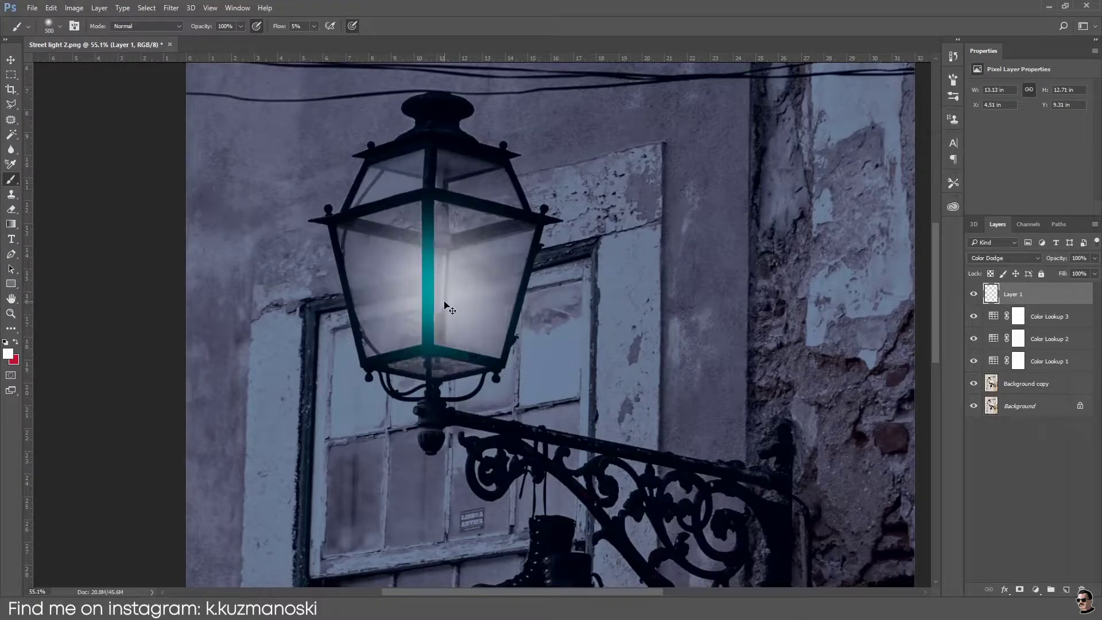
key("ctrl+alt+z")
key("ctrl+alt+z")
key("ctrl+alt+z")
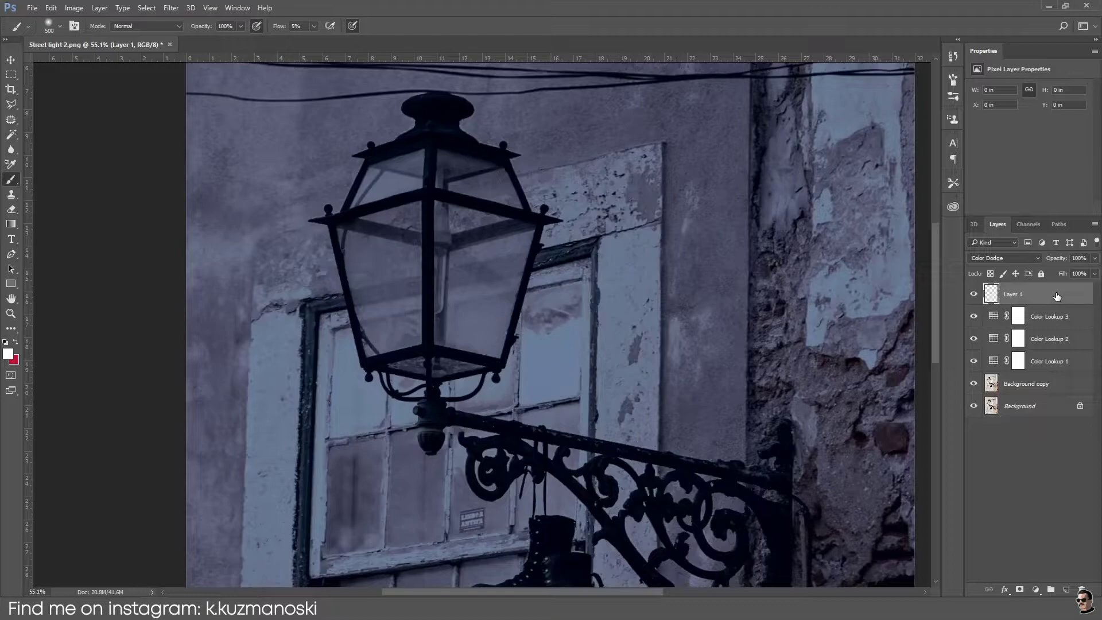
Uncheck Transparency Shapes Layer in Layer 1's Blending Options.
double_click(1057, 296)
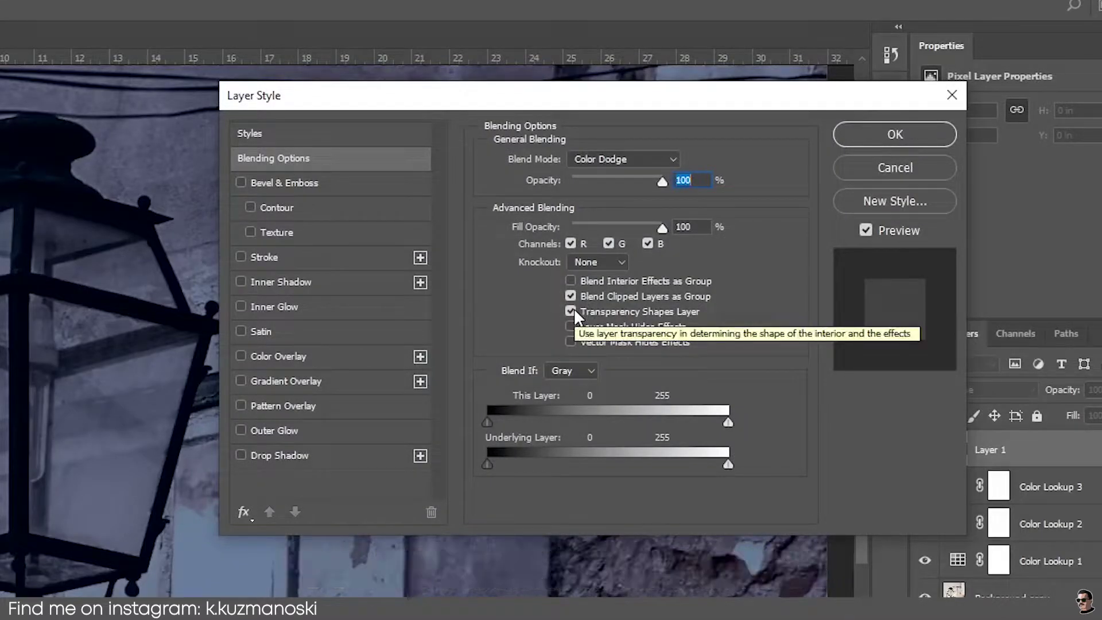
left_click(573, 307)
left_click(901, 137)
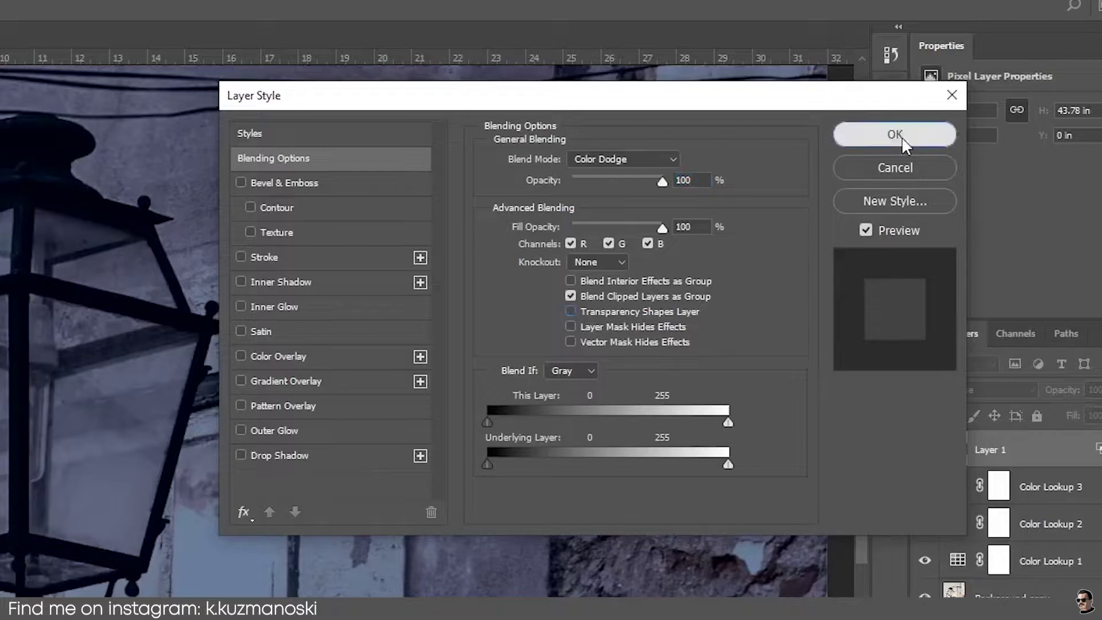
Paint a bright white glow inside the lantern glass, redoing the first attempt.
mouse_move(425, 294)
left_mouse_down()
mouse_move(396, 276)
mouse_move(435, 282)
left_mouse_up()
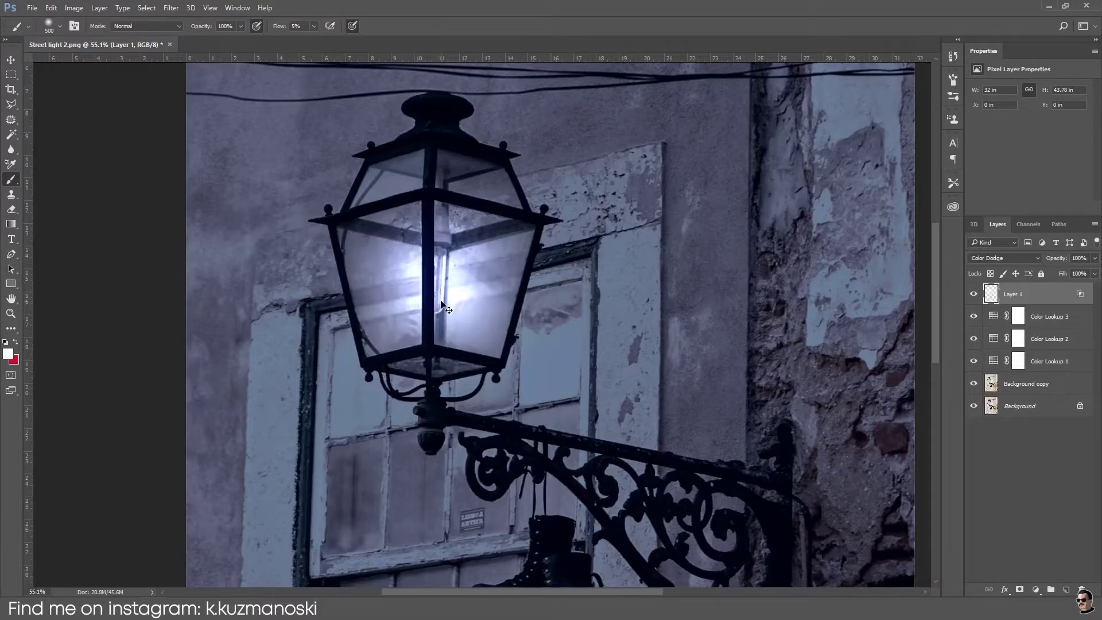
key("ctrl+z")
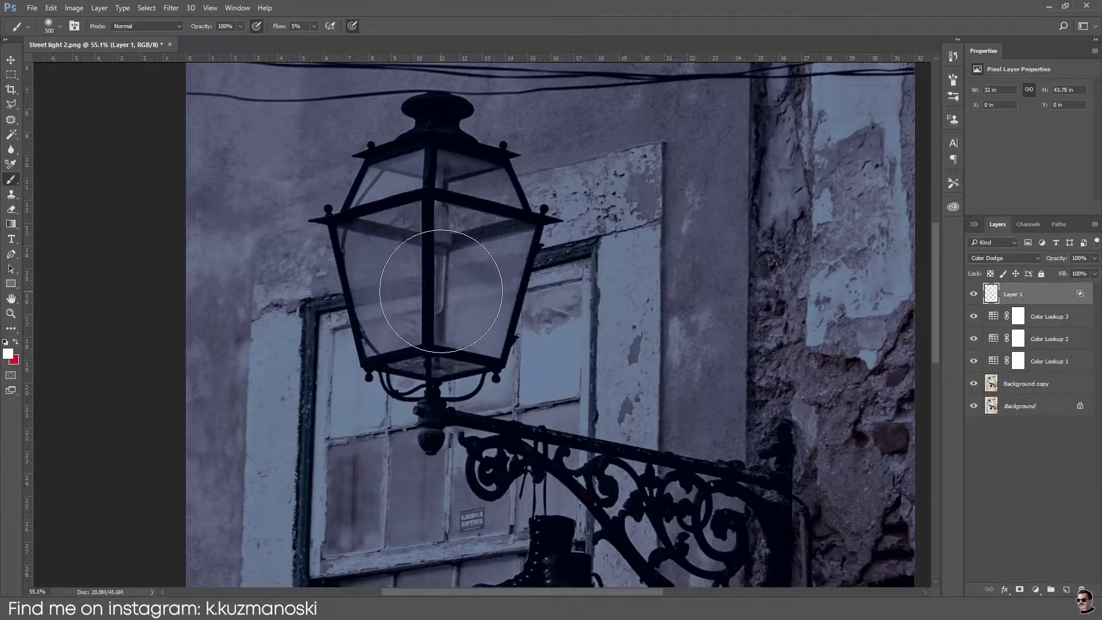
left_click_drag(440, 291, 207, 369)
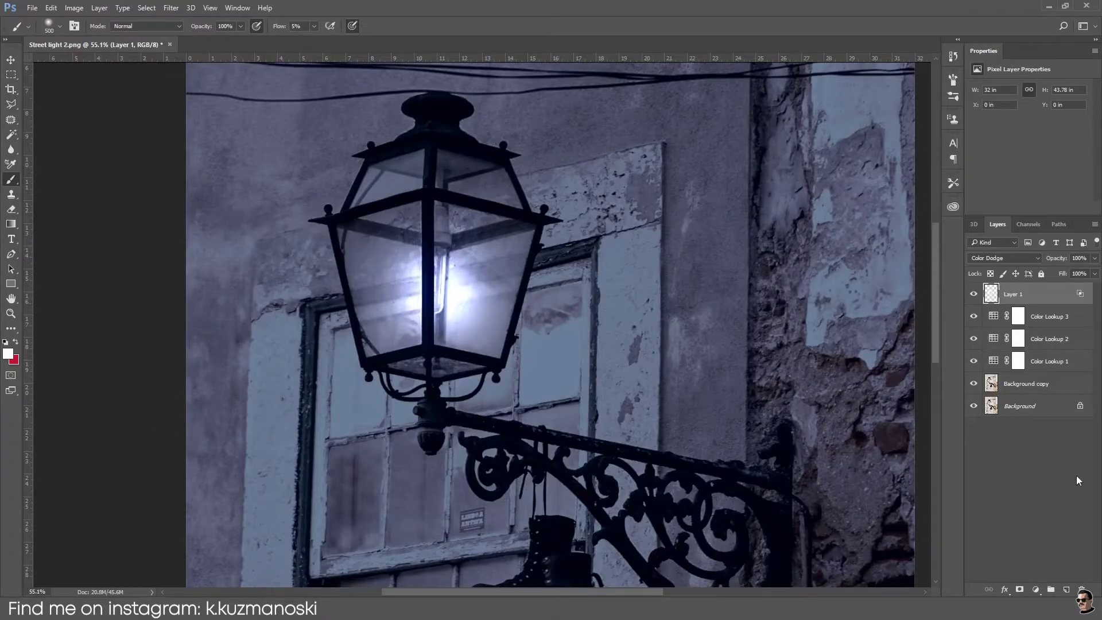
Add Layer 2 in Overlay blend mode and dab glow onto the lamp.
left_click(1066, 590)
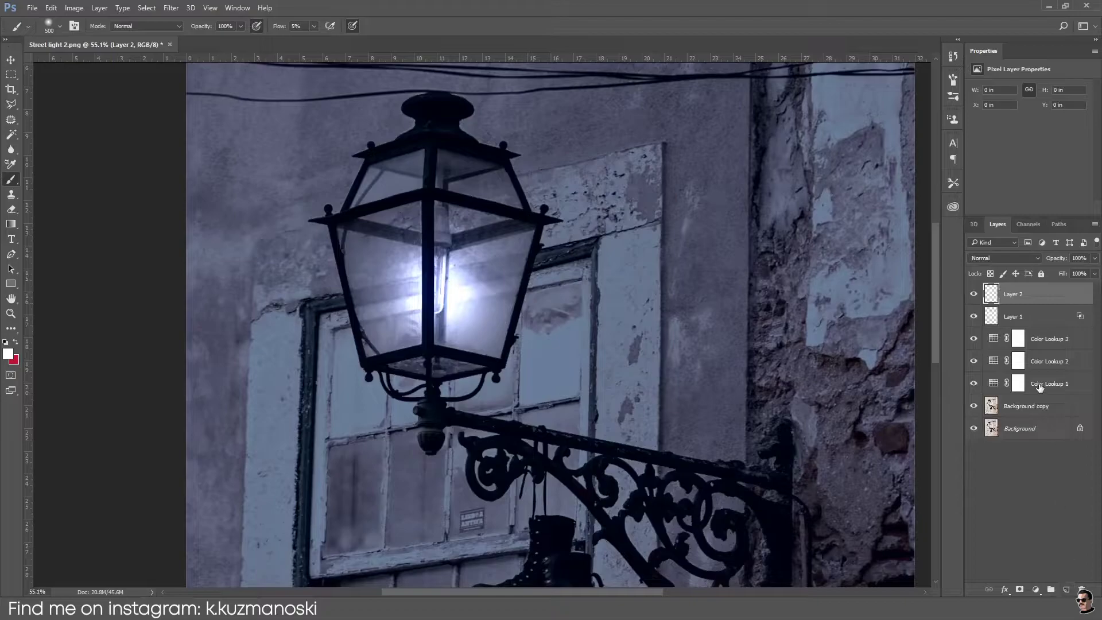
left_click(995, 258)
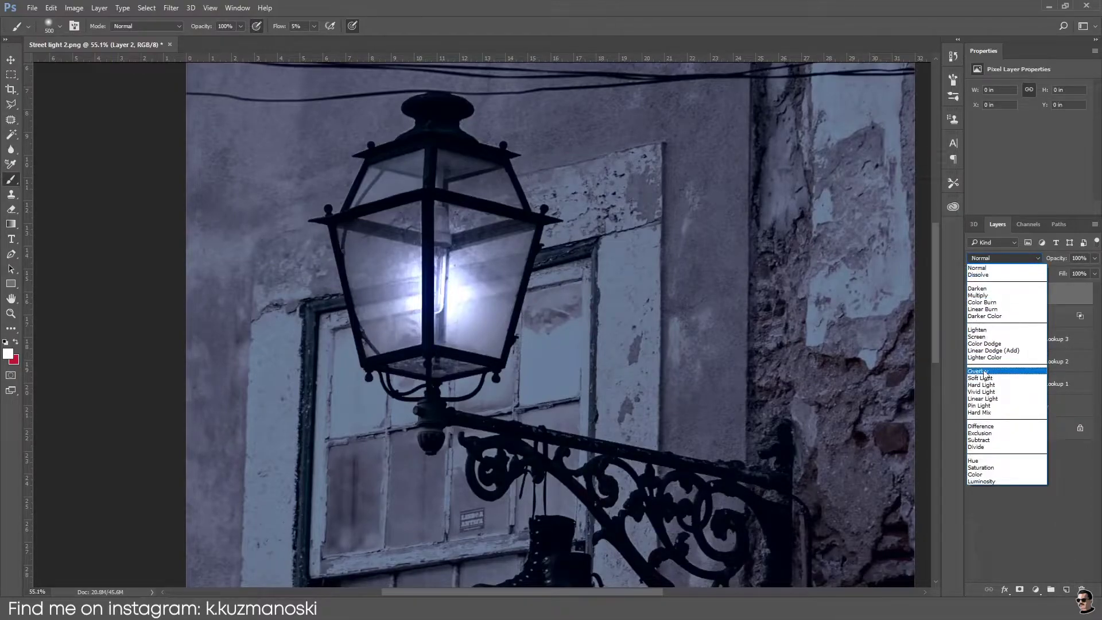
left_click(985, 372)
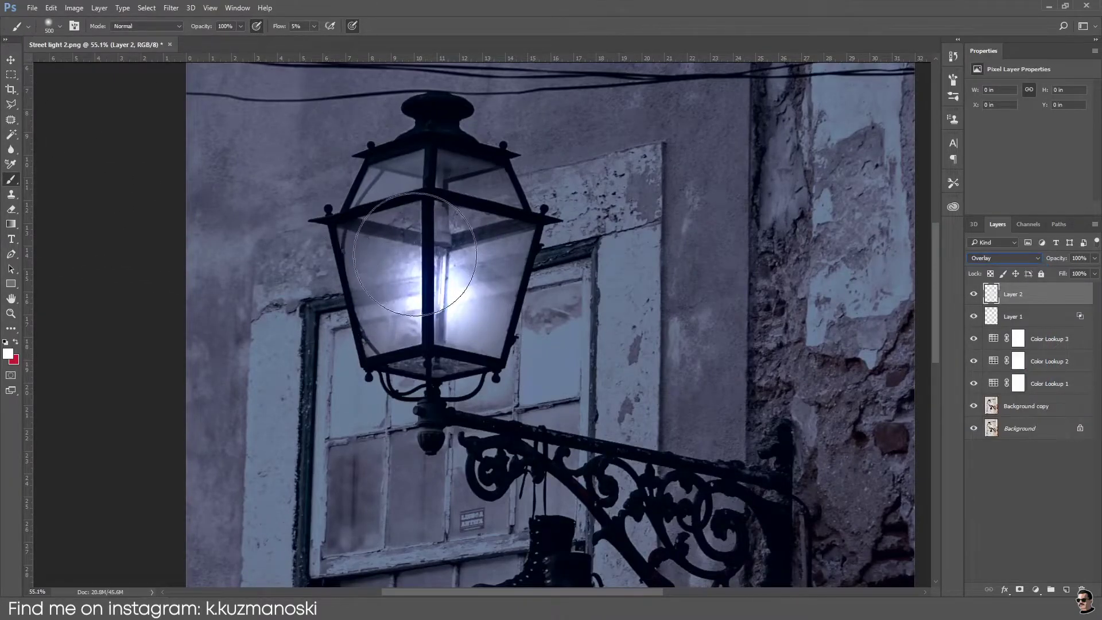
left_click(436, 277)
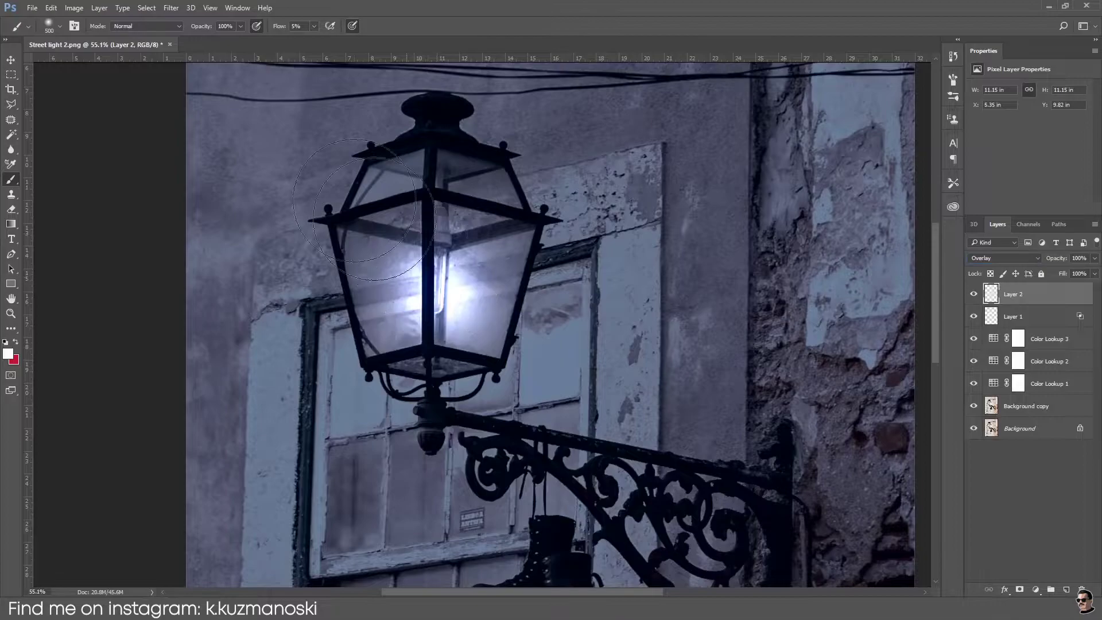
Enlarge the brush to 800 px, brighten the lantern glow, and add a new Layer 3.
left_click(60, 26)
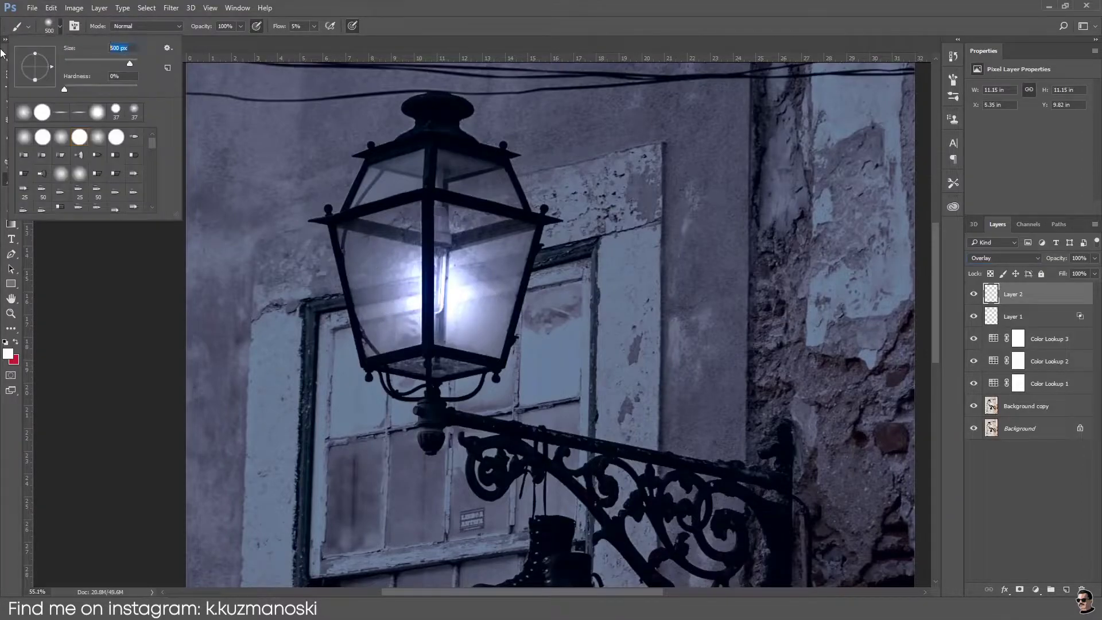
type("800")
key("Return")
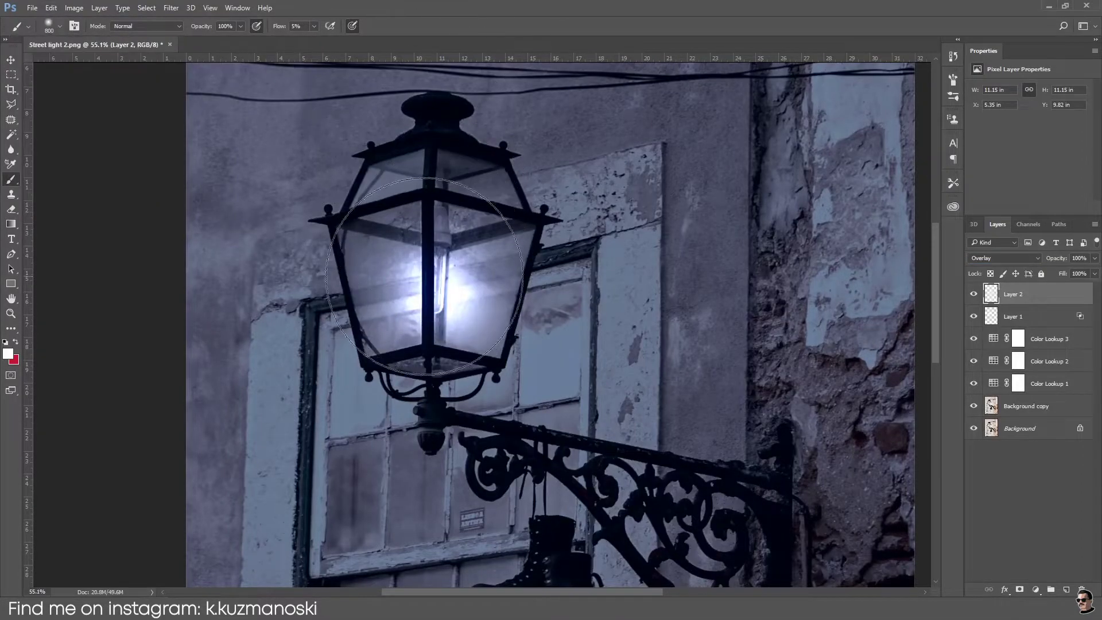
left_click(425, 276)
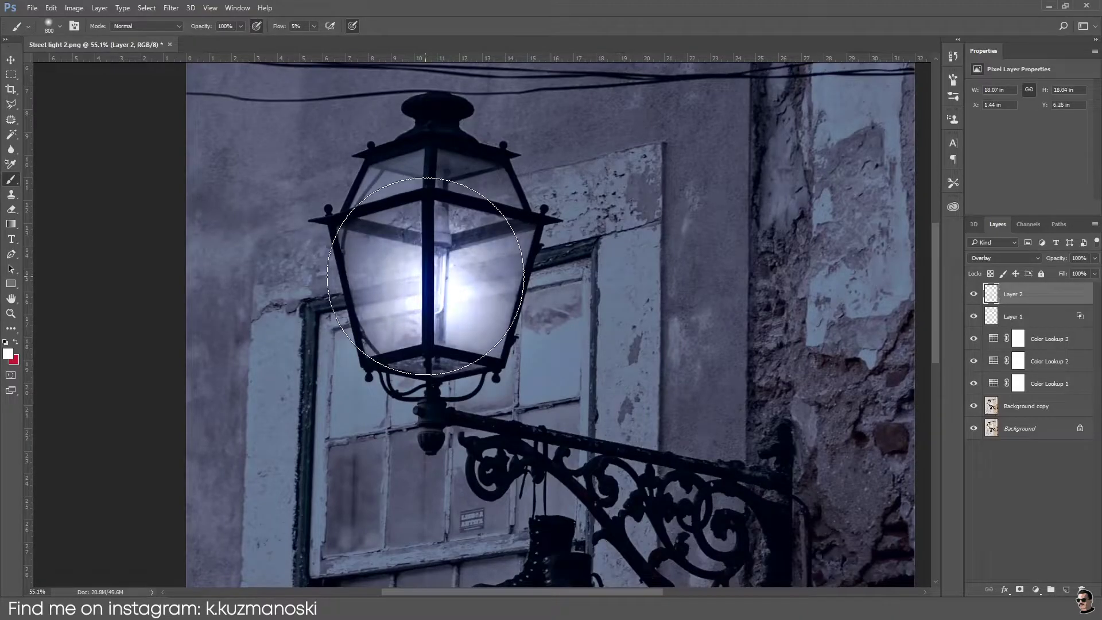
left_click_drag(425, 276, 406, 295)
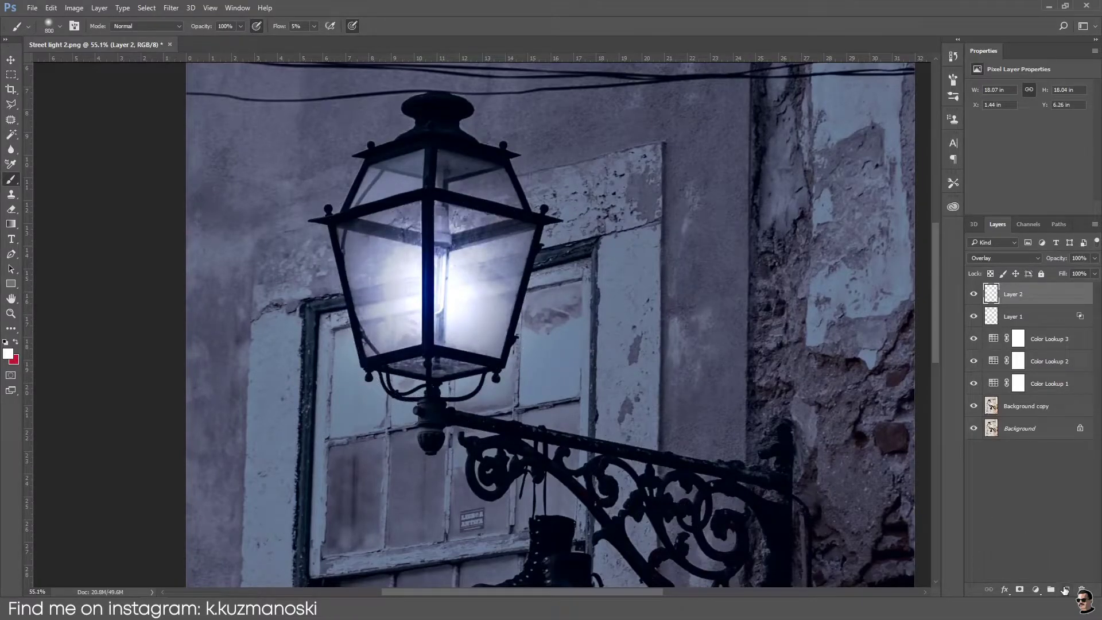
left_click(1065, 590)
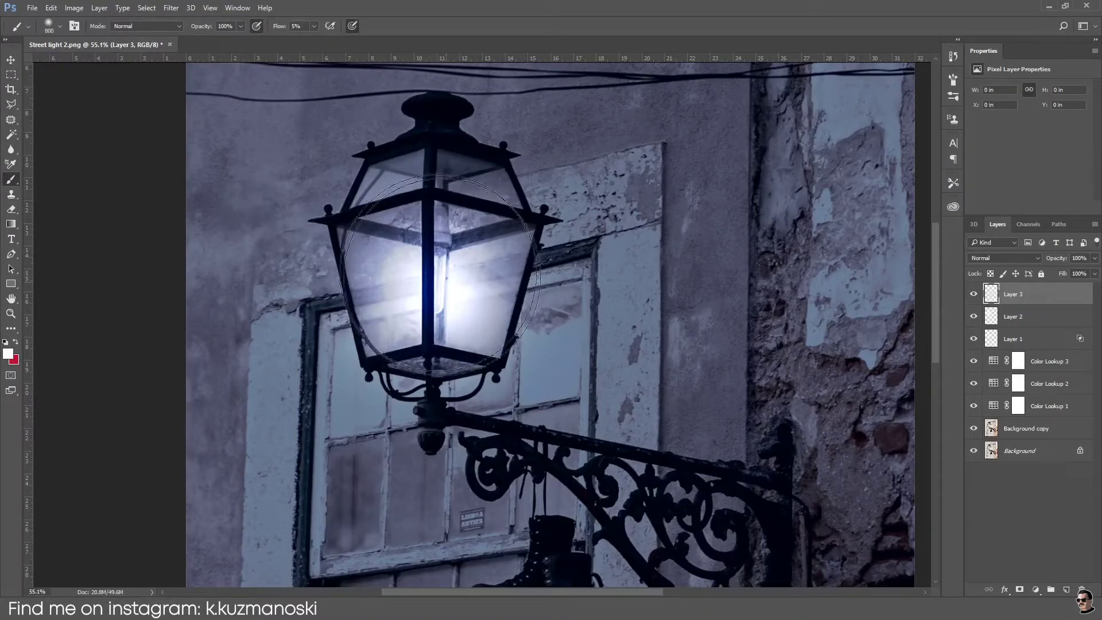
Paint white haze on Layer 3 around the lamp's centre post, then refit and zoom back to the lamp.
left_click_drag(432, 271, 432, 269)
left_click(433, 269)
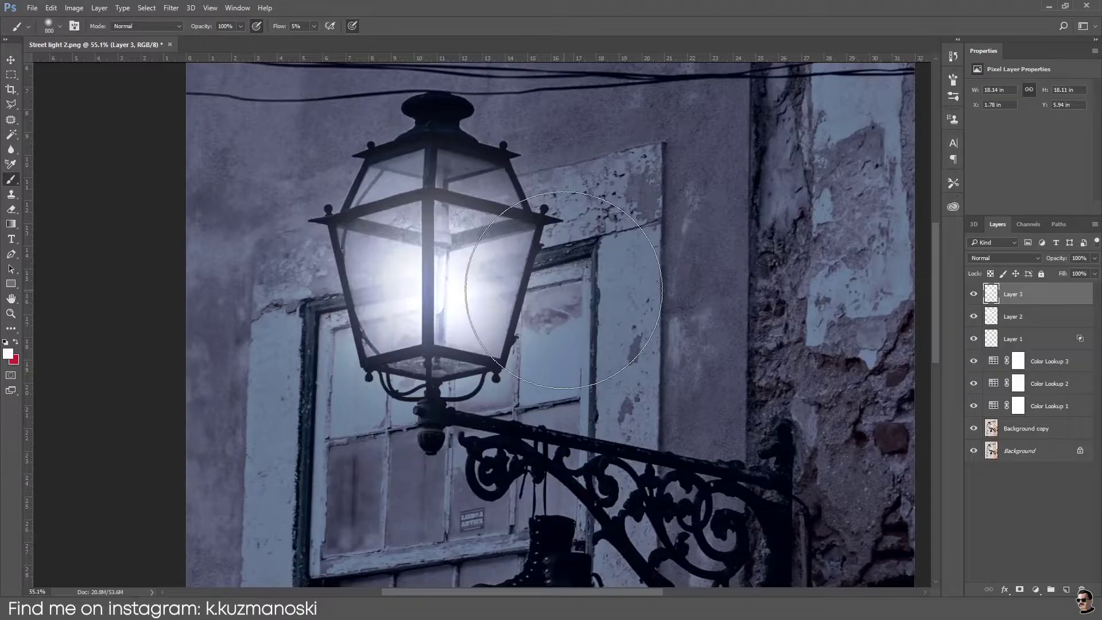
key("ctrl+0")
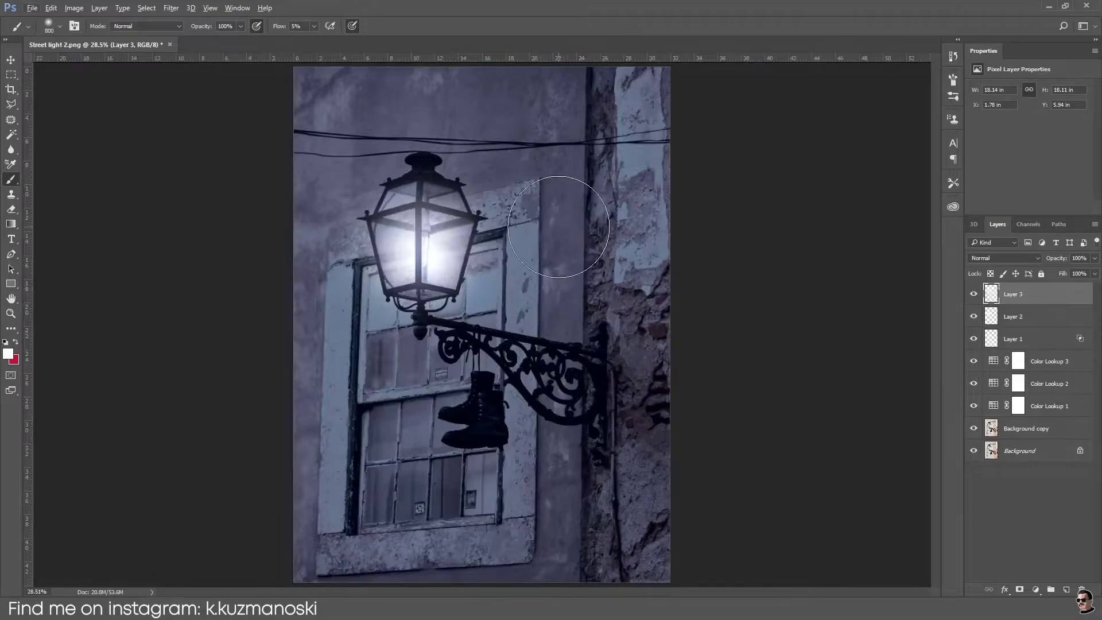
scroll(429, 222, "up", 1)
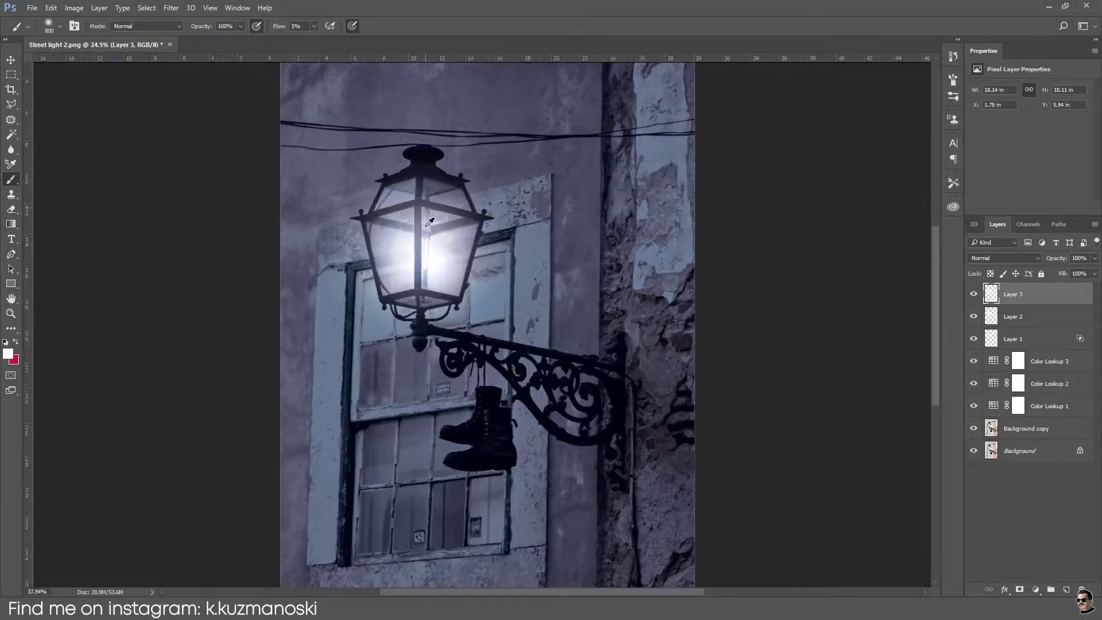
scroll(428, 227, "up", 1)
scroll(424, 232, "up", 1)
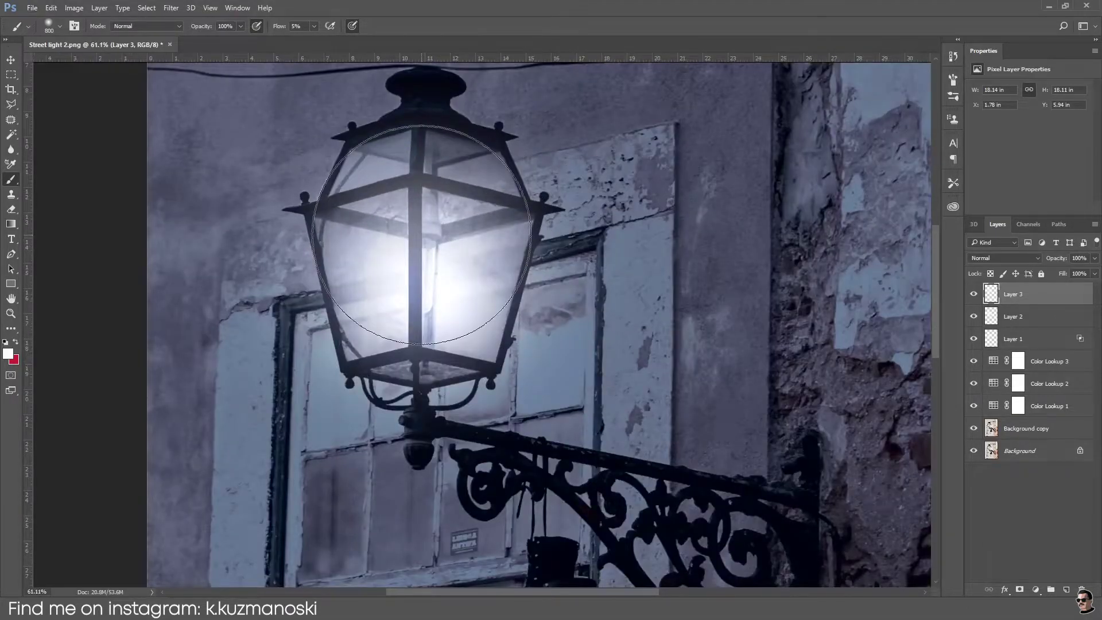
Compare Layer 2's glow on and off, then add a white layer mask to it.
left_click(1020, 322)
left_click(974, 317)
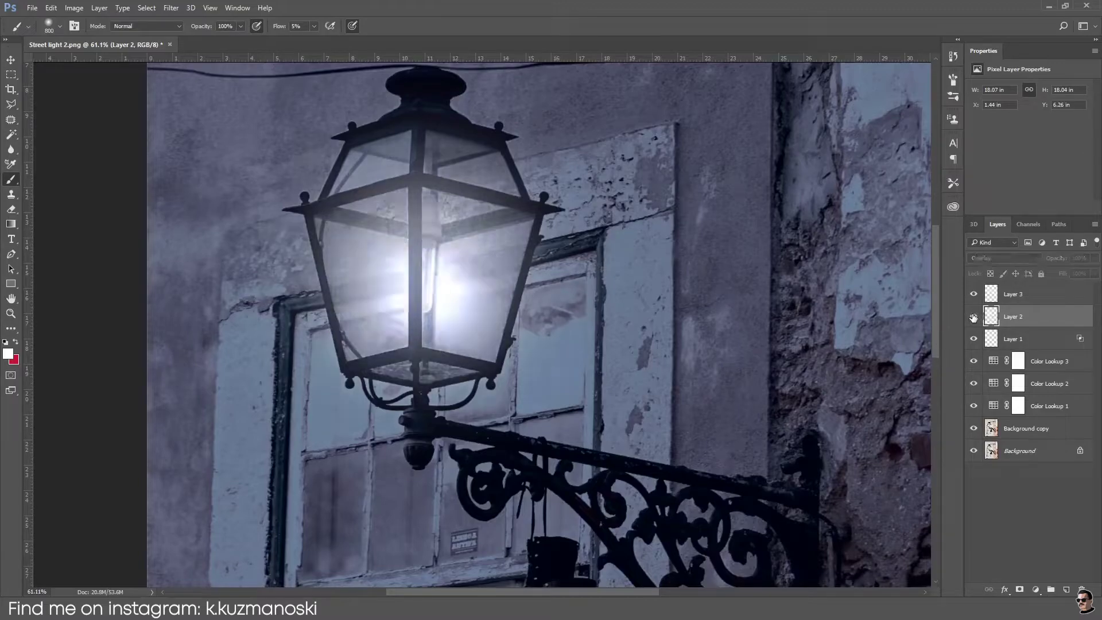
left_click(974, 317)
left_click(974, 317)
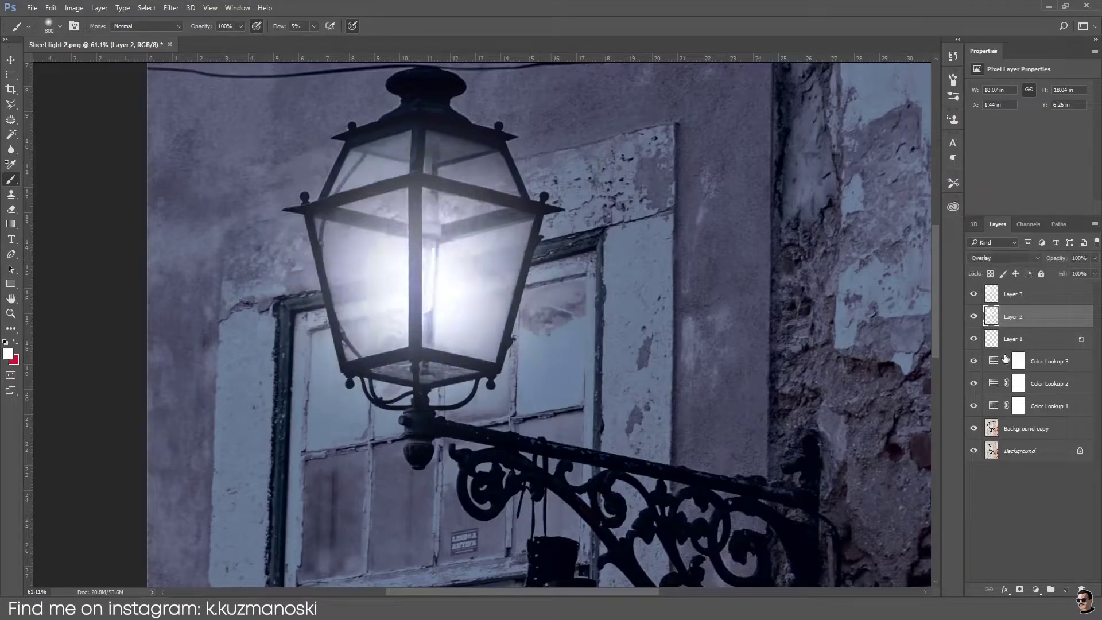
left_click(1020, 589)
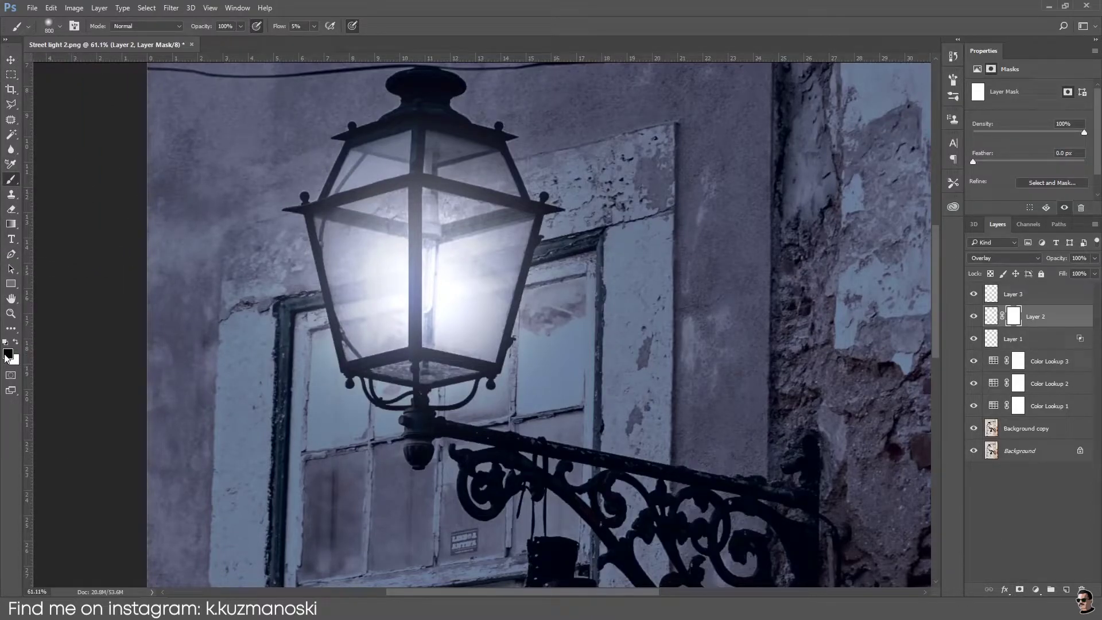
Set the brush to 100% flow and 36 px size.
left_click(314, 26)
left_click_drag(314, 40, 370, 40)
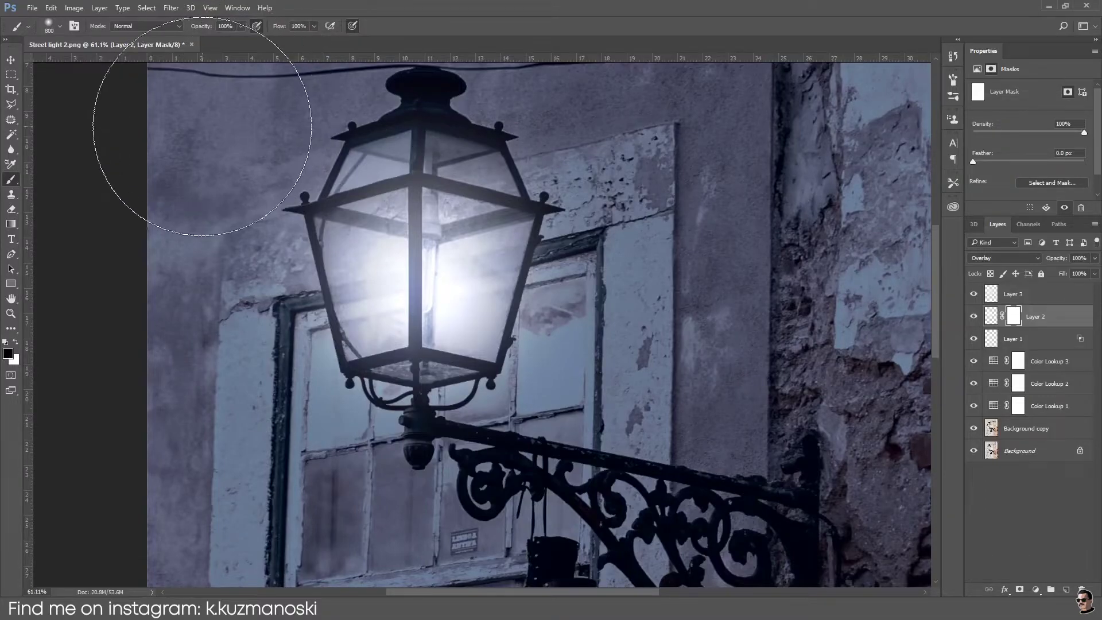
left_click(59, 27)
left_click_drag(86, 64, 79, 62)
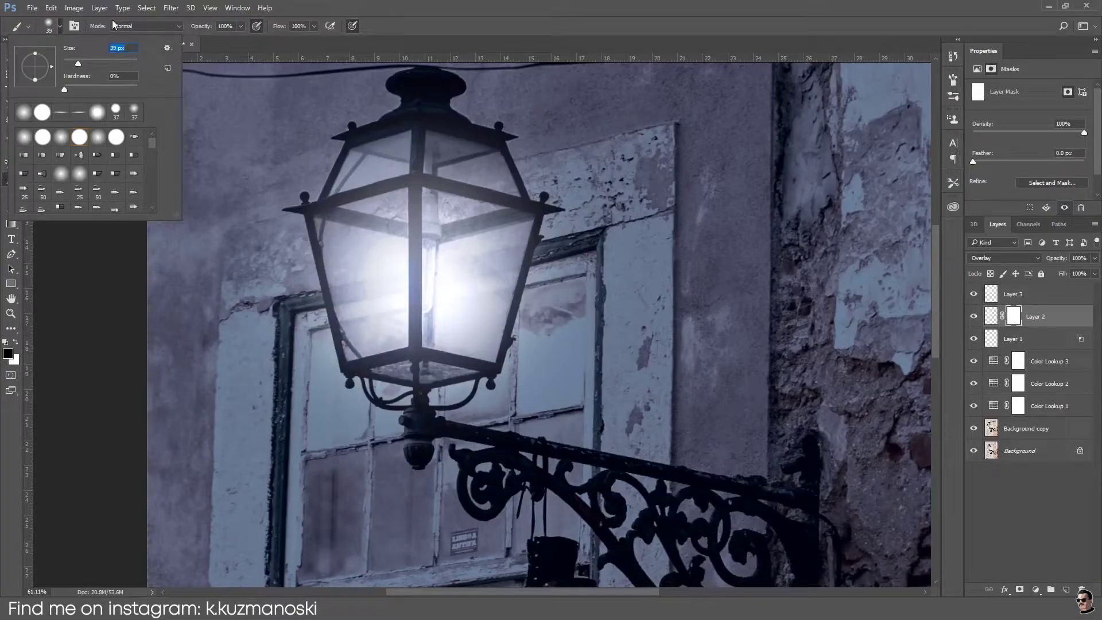
type("36")
key("Return")
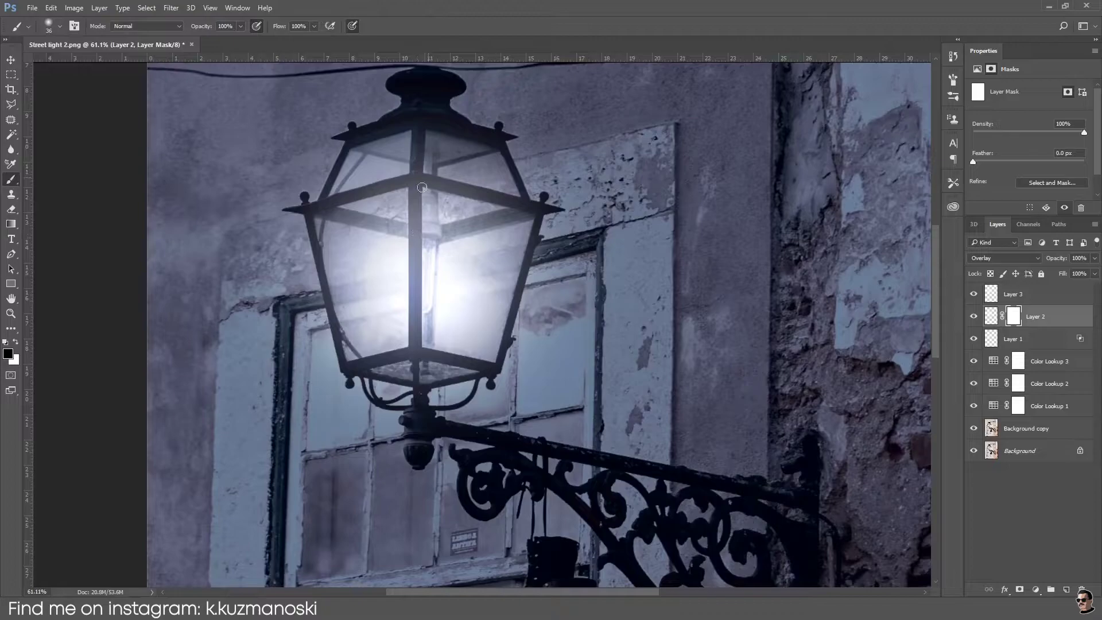
Zoom in and try a mask stroke inside the lamp glass, then undo it.
scroll(413, 220, "up", 1)
scroll(414, 221, "up", 1)
scroll(413, 221, "up", 1)
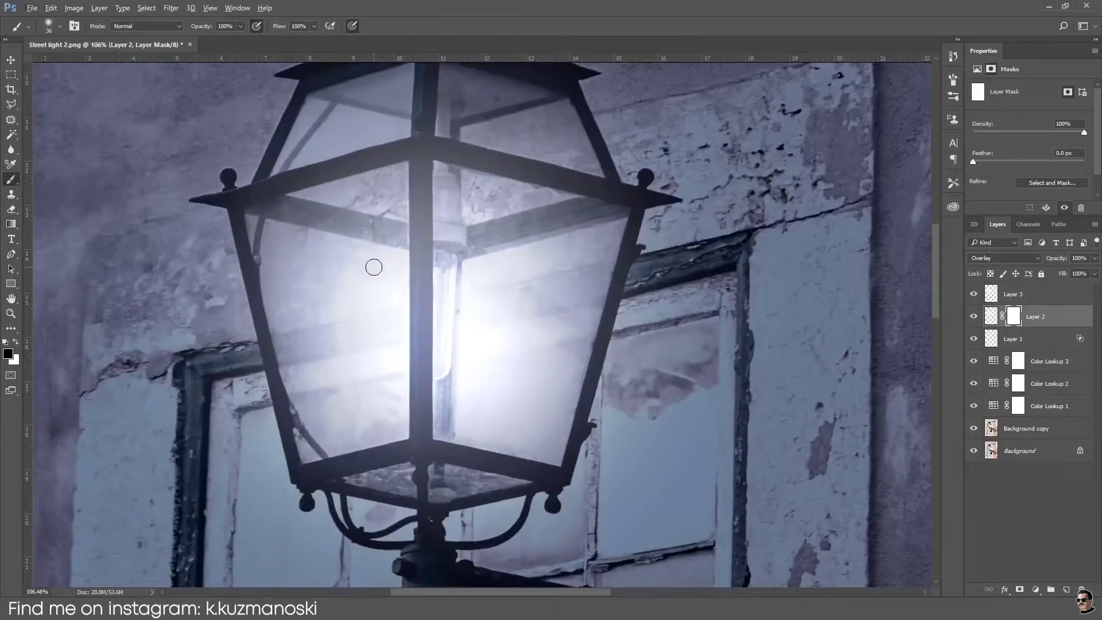
mouse_move(374, 266)
left_mouse_down()
mouse_move(381, 298)
mouse_move(364, 297)
mouse_move(356, 347)
mouse_move(399, 393)
mouse_move(427, 315)
mouse_move(379, 310)
mouse_move(410, 271)
mouse_move(400, 304)
left_mouse_up()
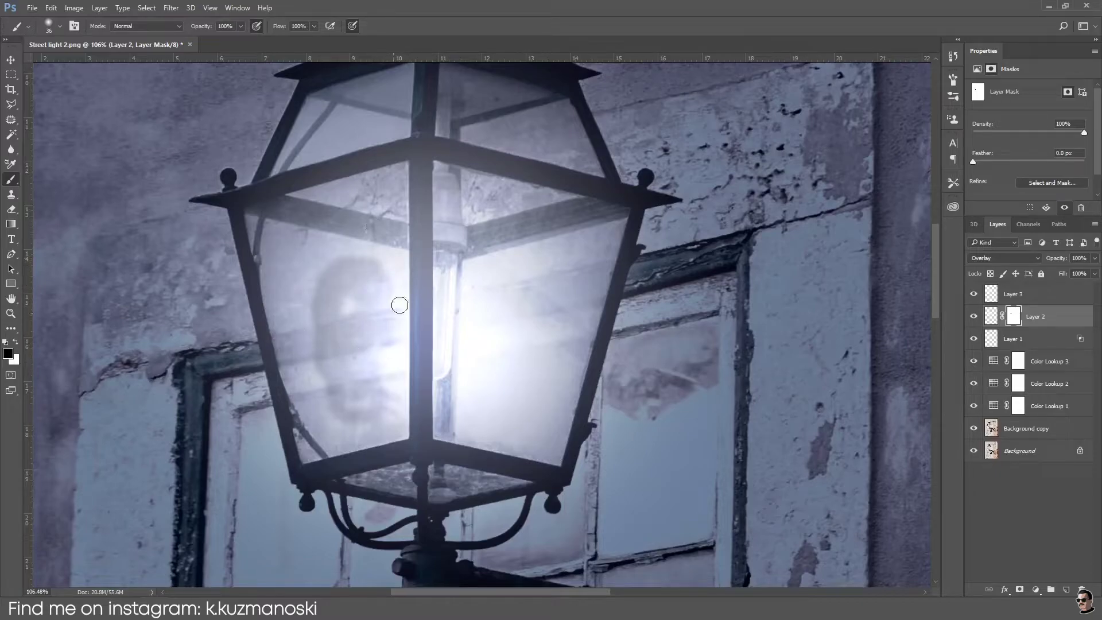
key("ctrl+z")
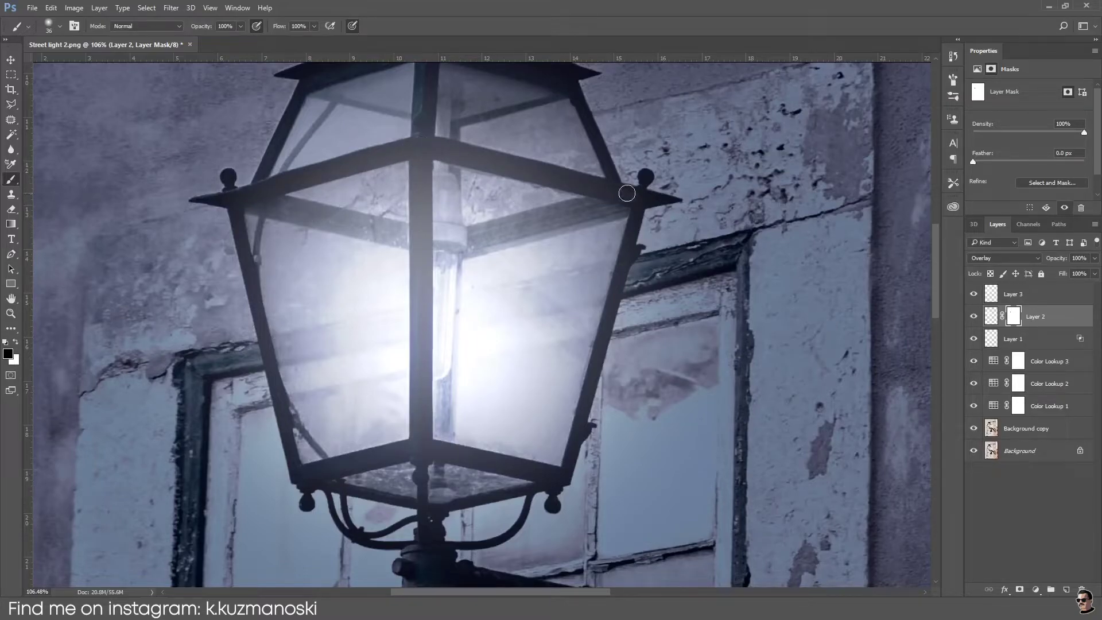
Mask the Overlay glow off the lantern's lower frame on Layer 2's mask.
scroll(428, 132, "up", 3)
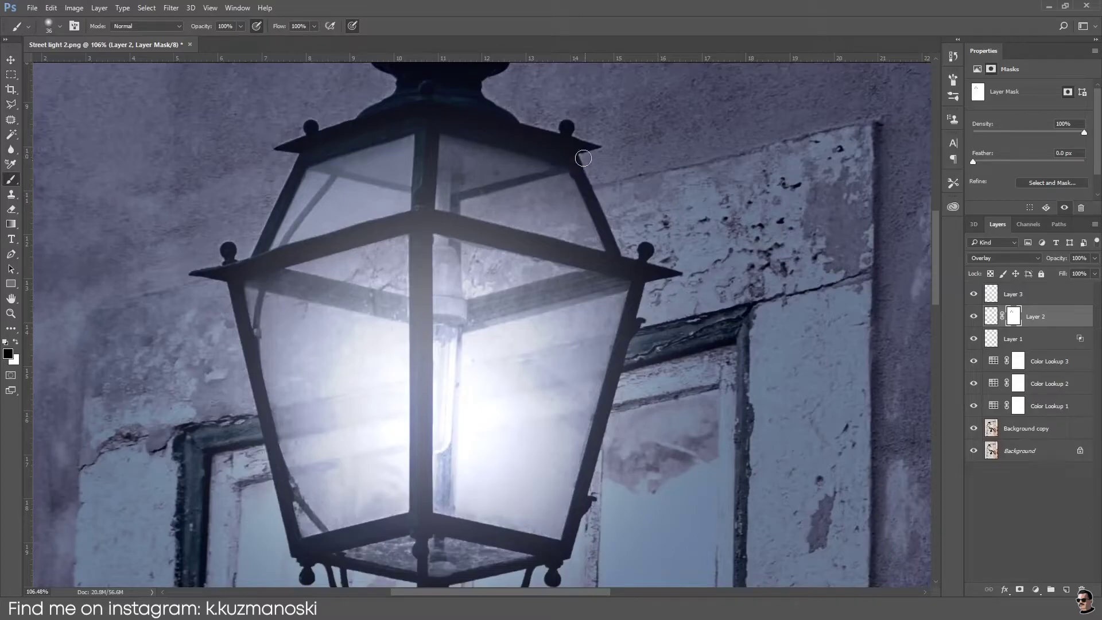
scroll(409, 262, "down", 1)
scroll(409, 261, "down", 1)
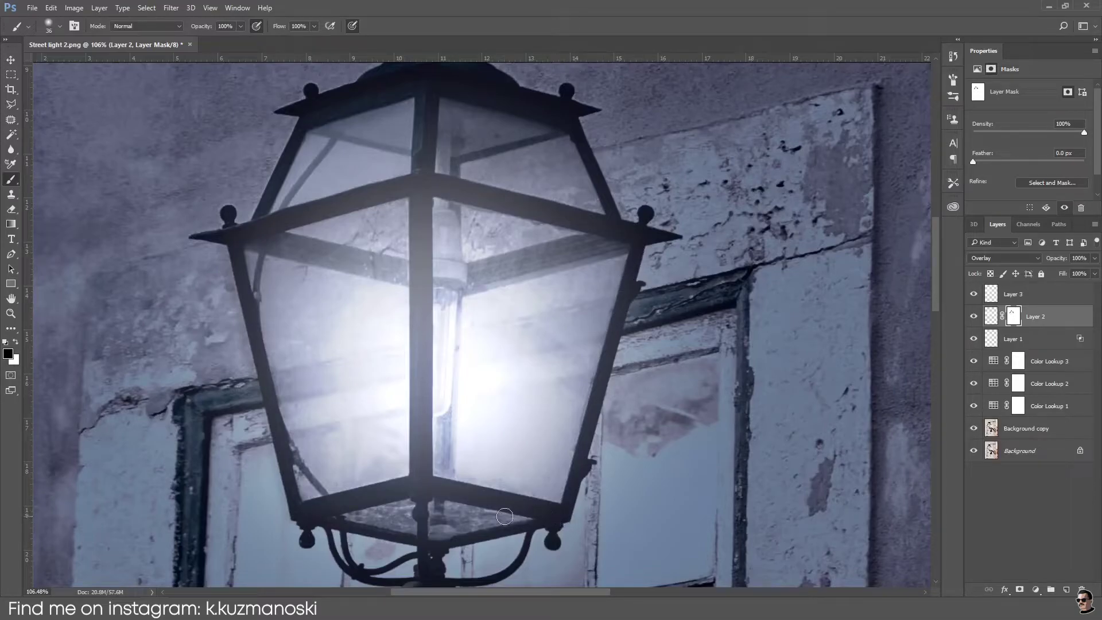
left_click_drag(439, 554, 425, 550)
scroll(344, 109, "up", 2)
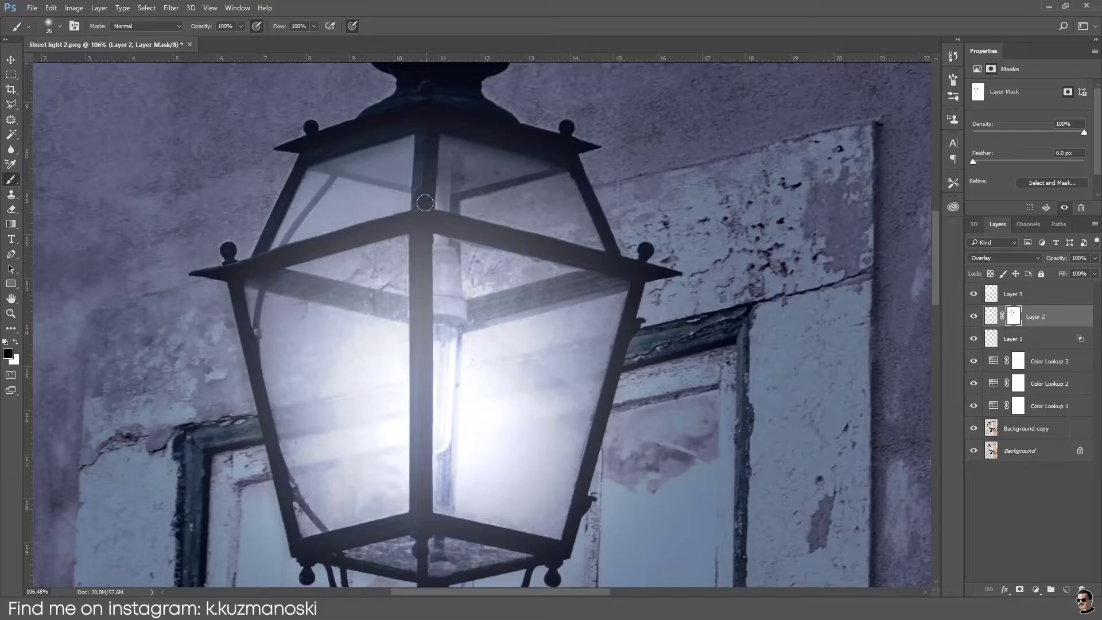
scroll(427, 286, "down", 1)
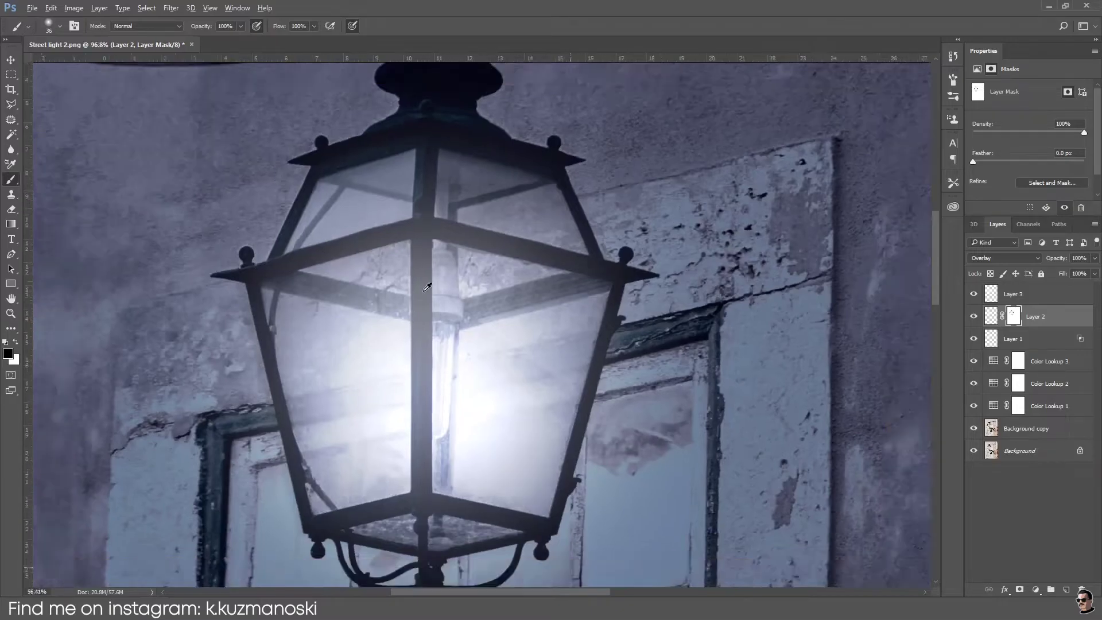
scroll(427, 285, "down", 3)
scroll(461, 298, "up", 1)
Set Layer 2's opacity to 80% and toggle Layer 2 and Layer 3 visibility to compare.
scroll(460, 298, "down", 2)
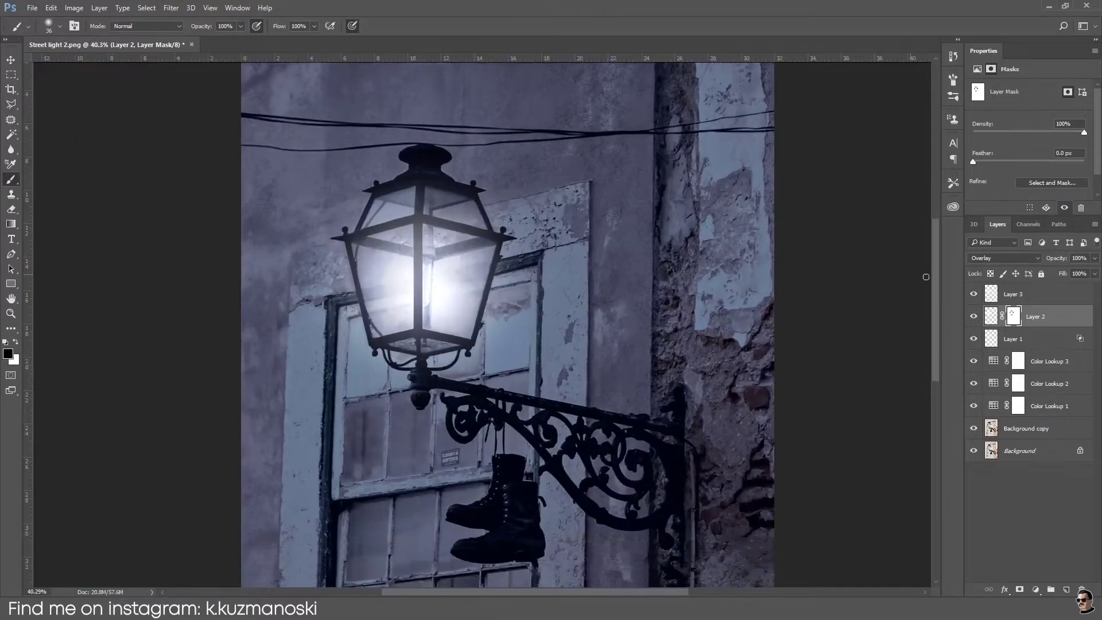
left_click_drag(934, 278, 934, 274)
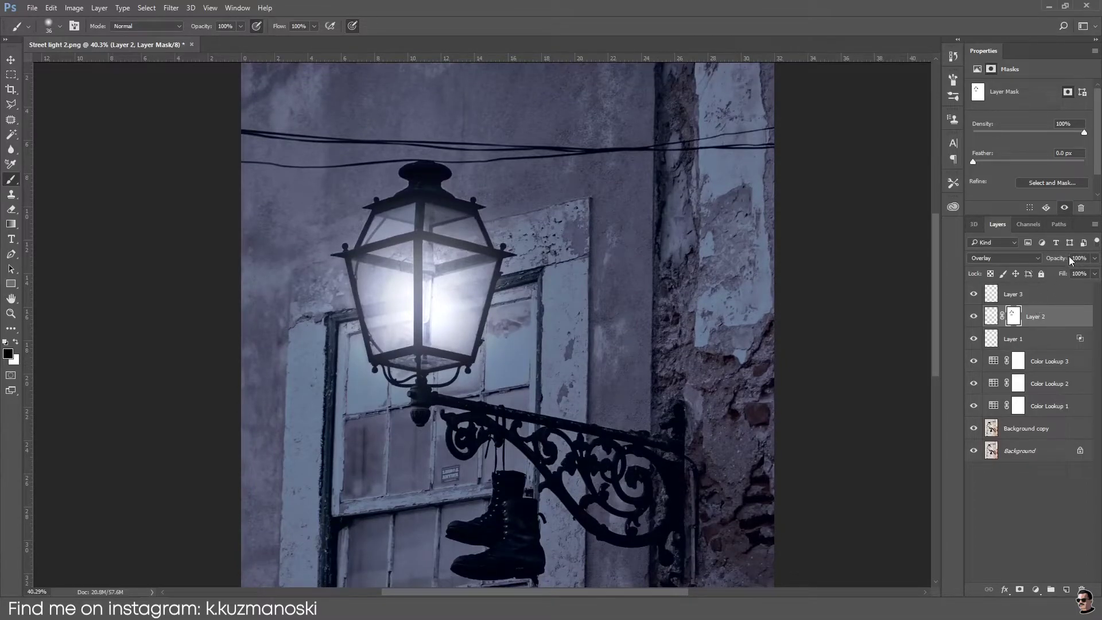
left_click(1094, 258)
left_click_drag(1077, 276, 1071, 274)
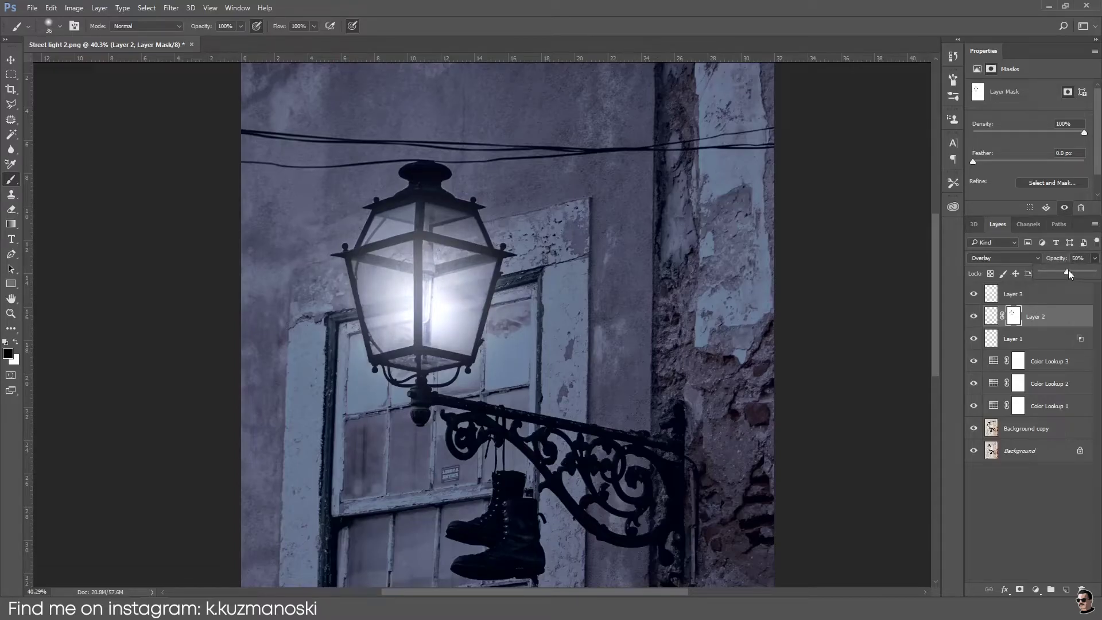
left_click_drag(1068, 271, 1083, 271)
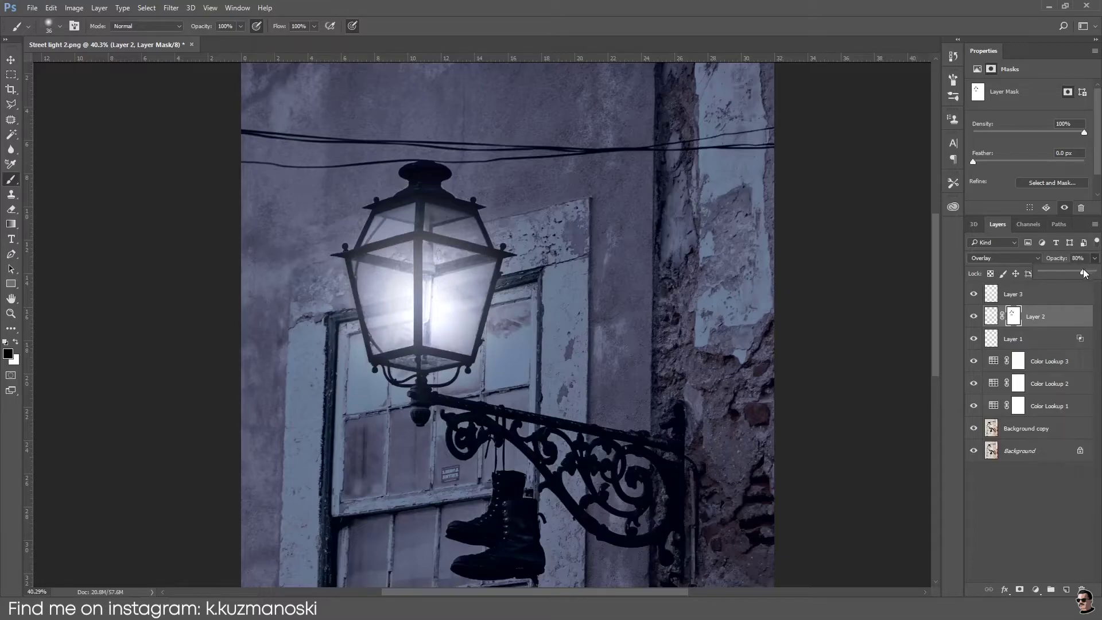
left_click(973, 315)
left_click(973, 294)
left_click(974, 294)
Zoom out to the whole photo and target the Color Lookup 3 layer mask.
left_click(1011, 299)
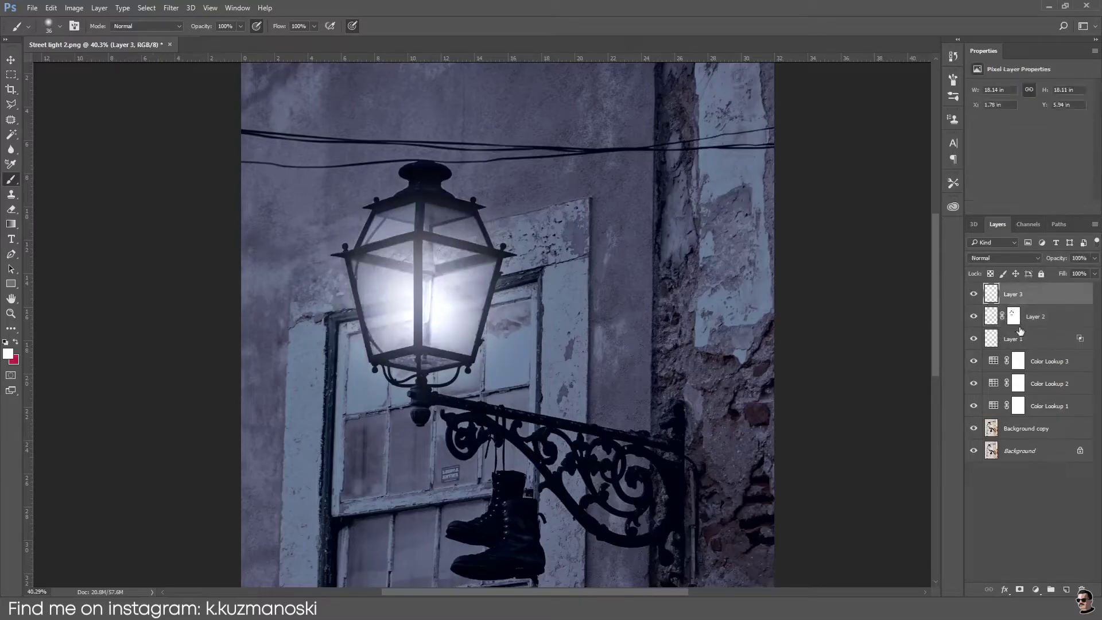
left_click(1013, 339)
left_click(11, 314)
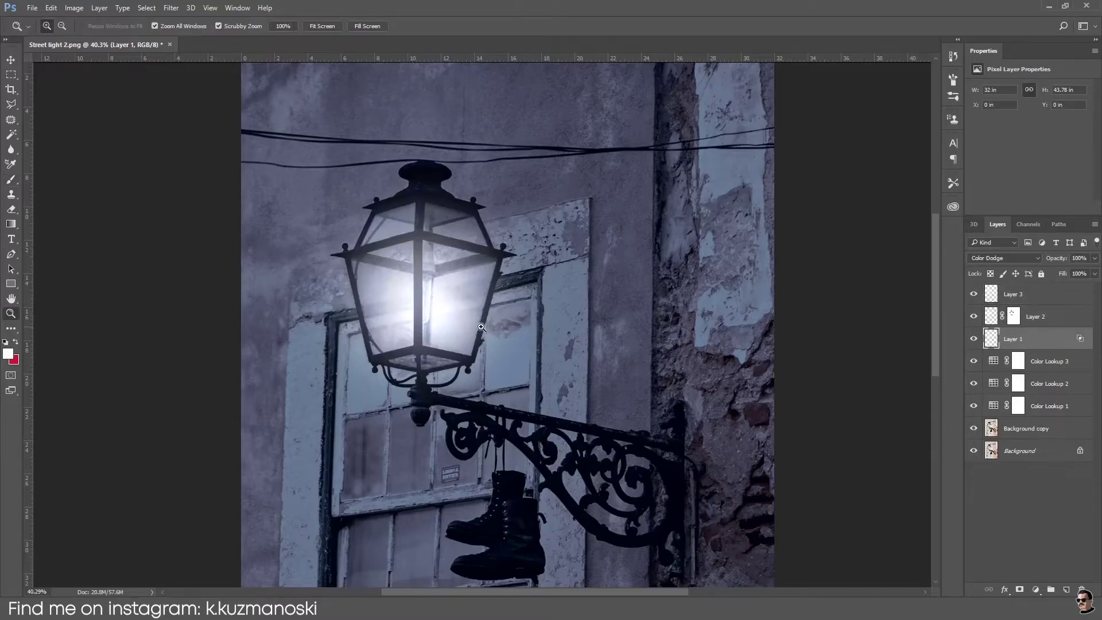
left_click_drag(482, 328, 459, 323)
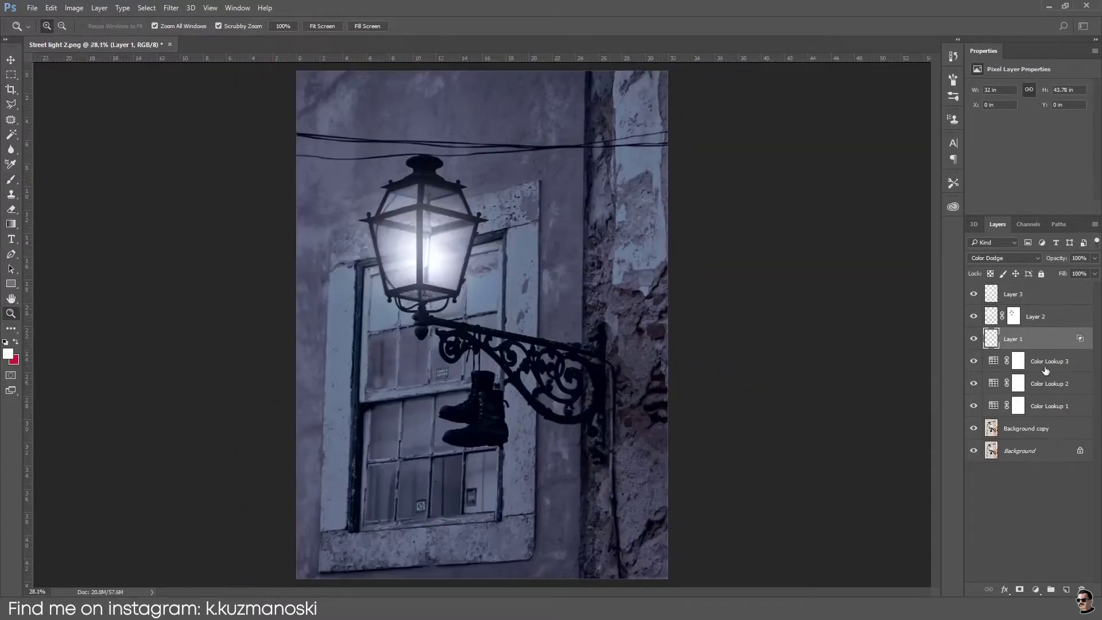
left_click(1045, 368)
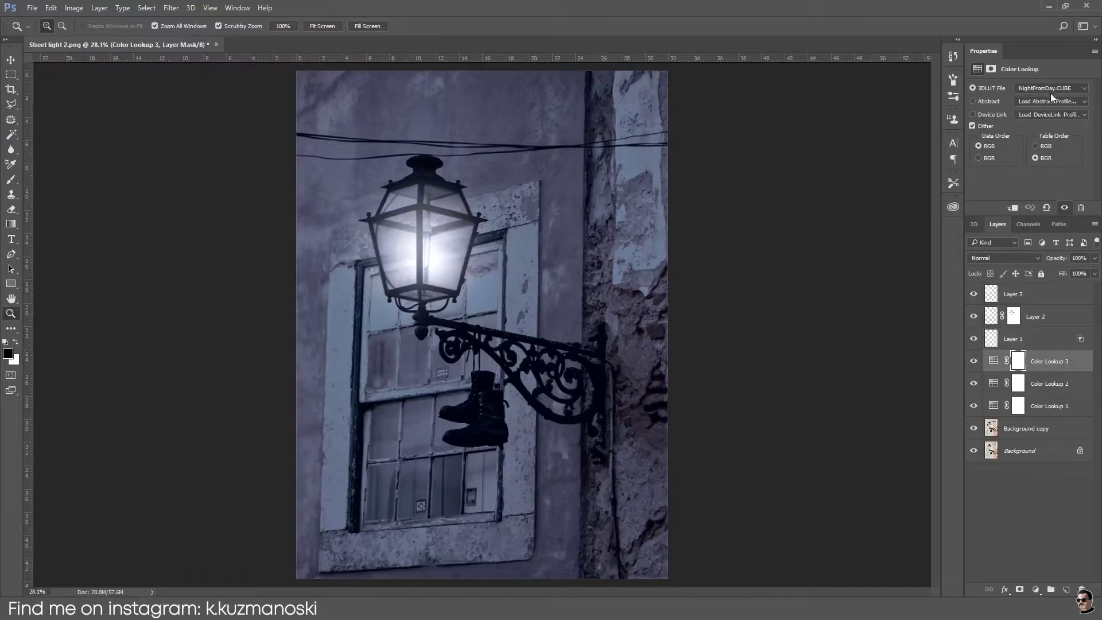
left_click(1017, 360)
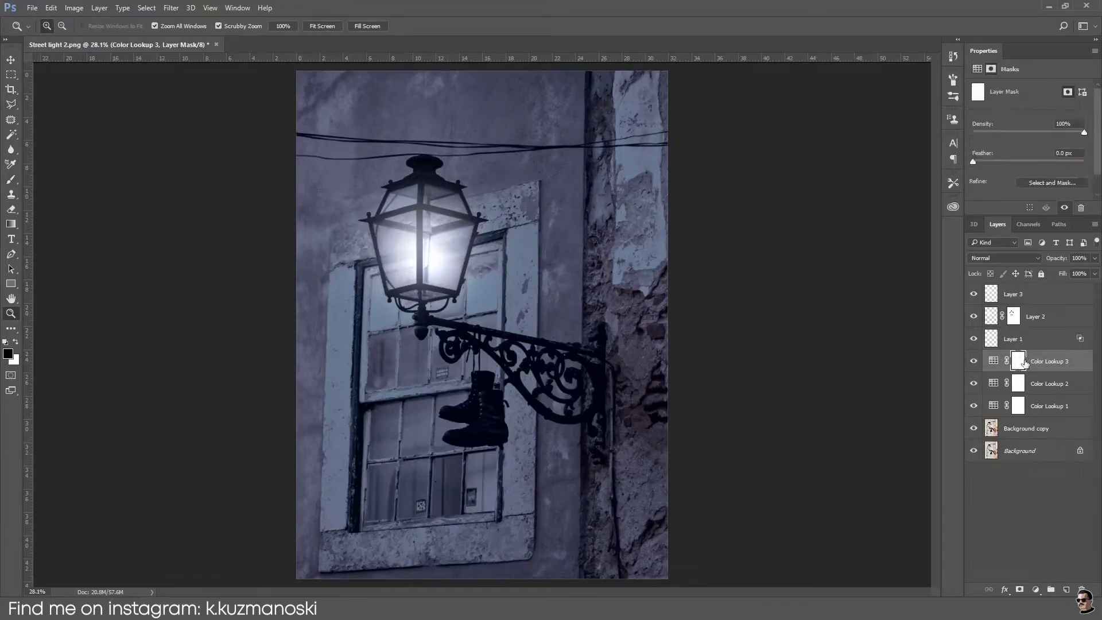
Set up the Brush tool at 1000 px size with 5% flow.
left_click(11, 181)
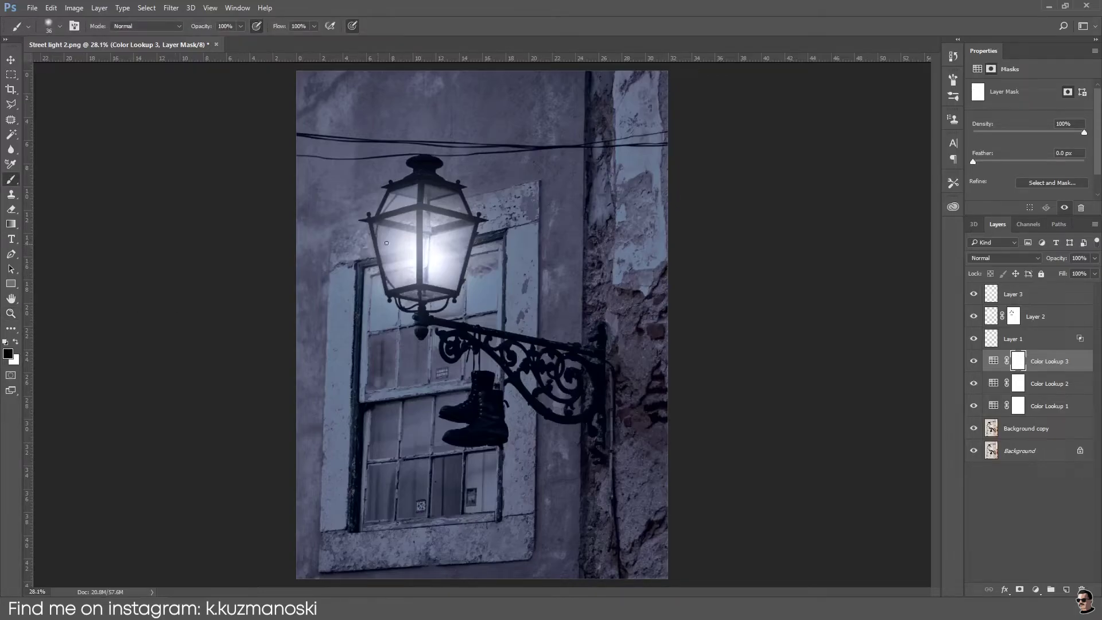
scroll(416, 237, "up", 3)
left_click(60, 27)
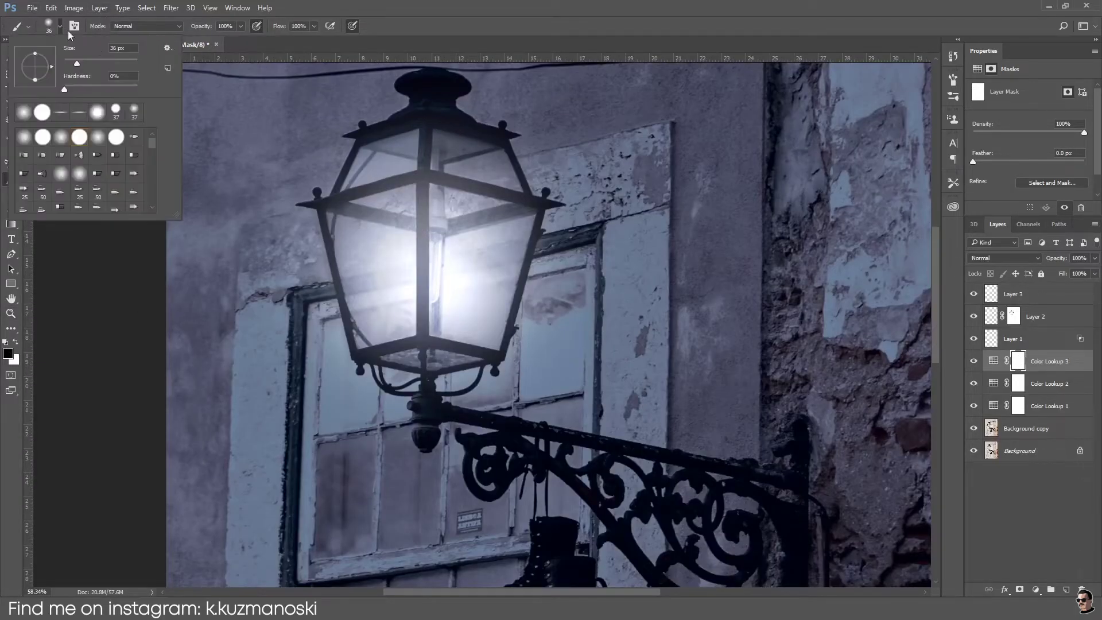
left_click_drag(111, 59, 108, 60)
type("1000")
key("Return")
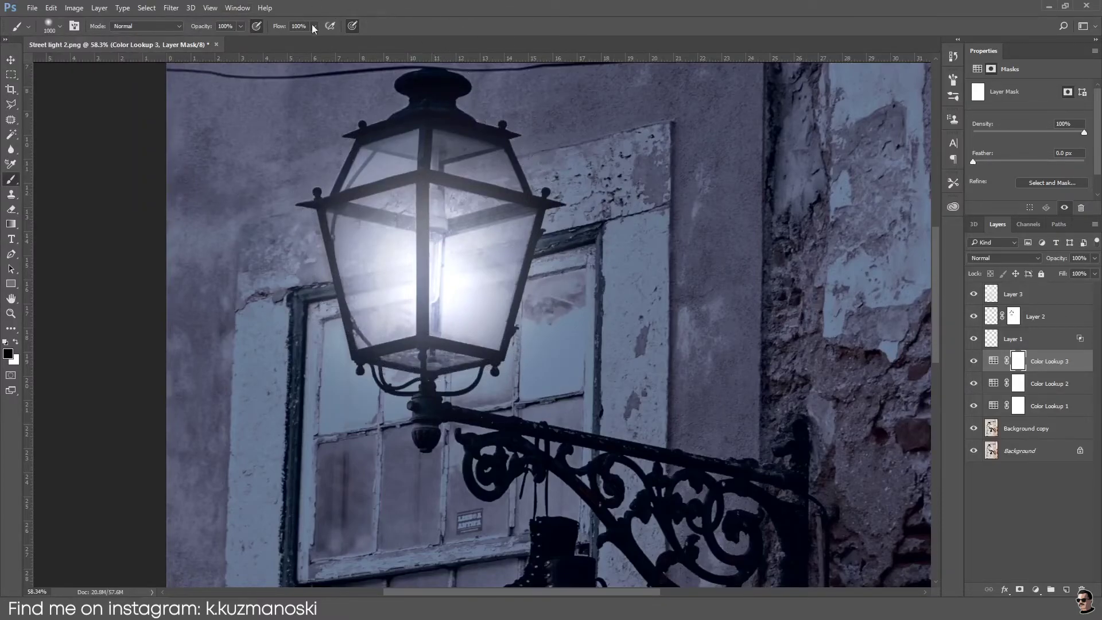
left_click(313, 26)
left_click_drag(264, 39, 262, 39)
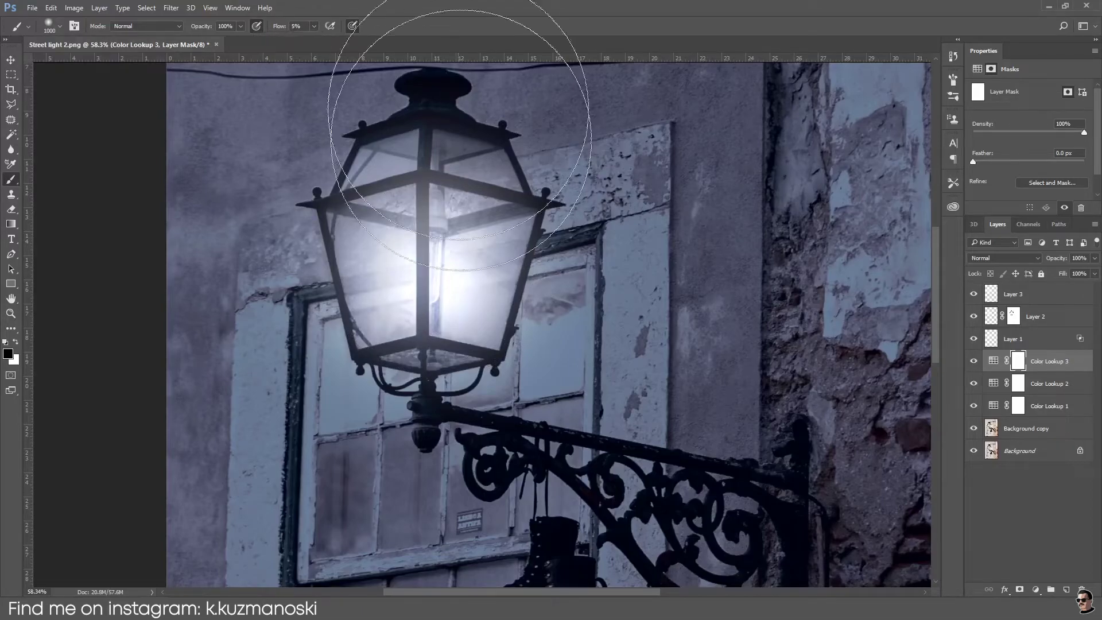
Paint soft black strokes on the mask around the lamp.
scroll(441, 226, "down", 2)
scroll(441, 226, "down", 2)
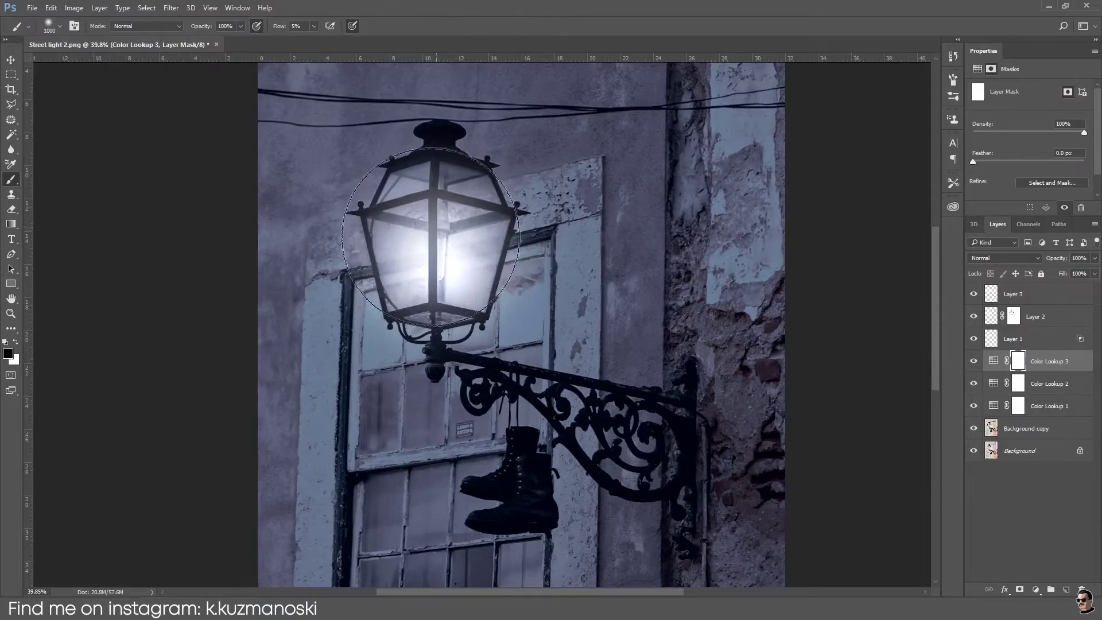
mouse_move(430, 256)
left_mouse_down()
mouse_move(443, 254)
mouse_move(424, 247)
mouse_move(442, 306)
mouse_move(503, 342)
left_mouse_up()
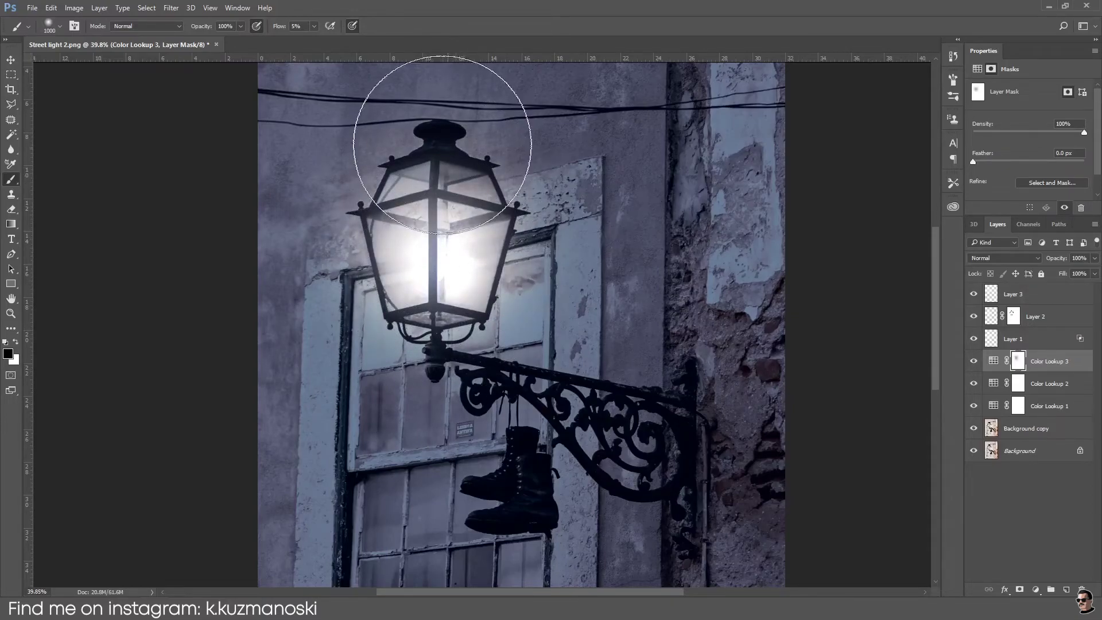
scroll(511, 350, "down", 2)
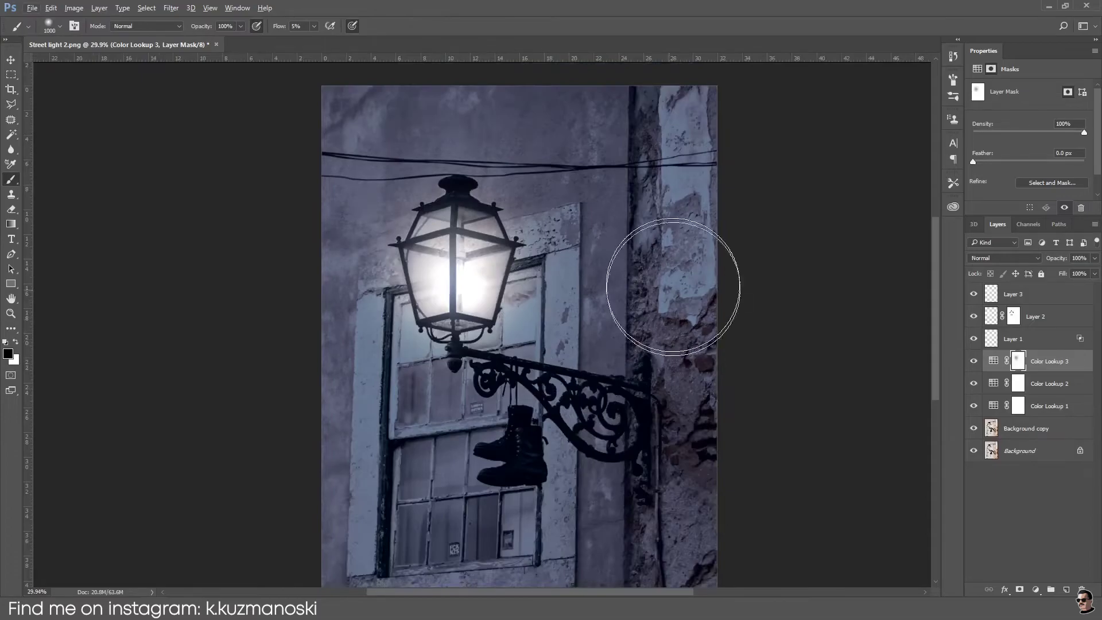
Lower the Layer 2 glow opacity to 60%.
left_click(1040, 319)
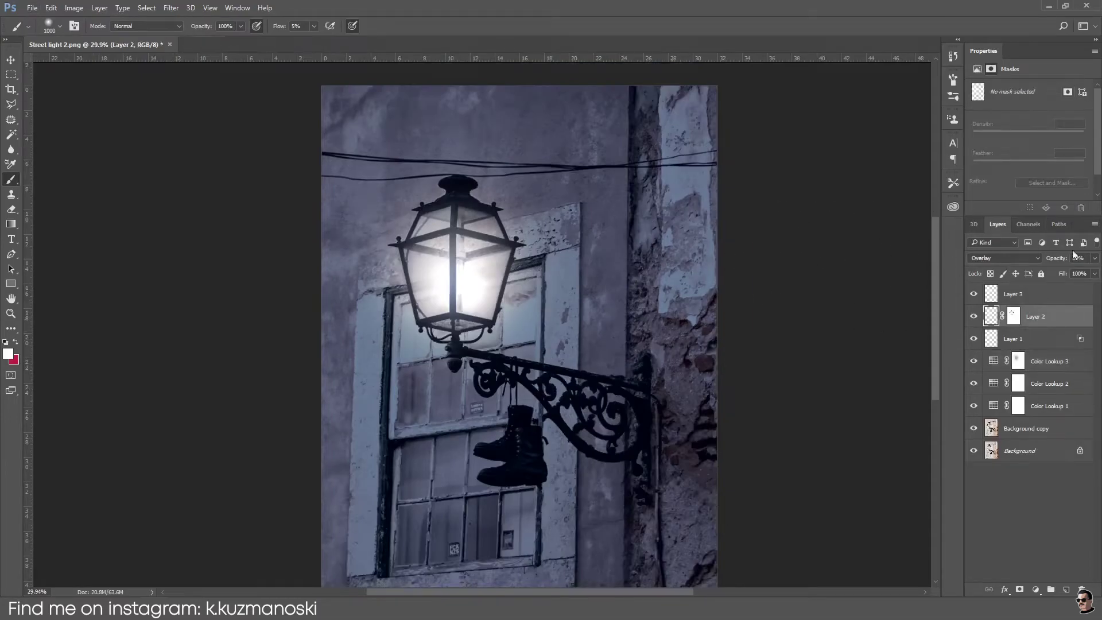
left_click_drag(1061, 260, 1050, 262)
scroll(722, 299, "down", 1)
scroll(517, 211, "up", 3)
Select all effect layers from Layer 3 down to Background copy.
scroll(587, 208, "down", 2)
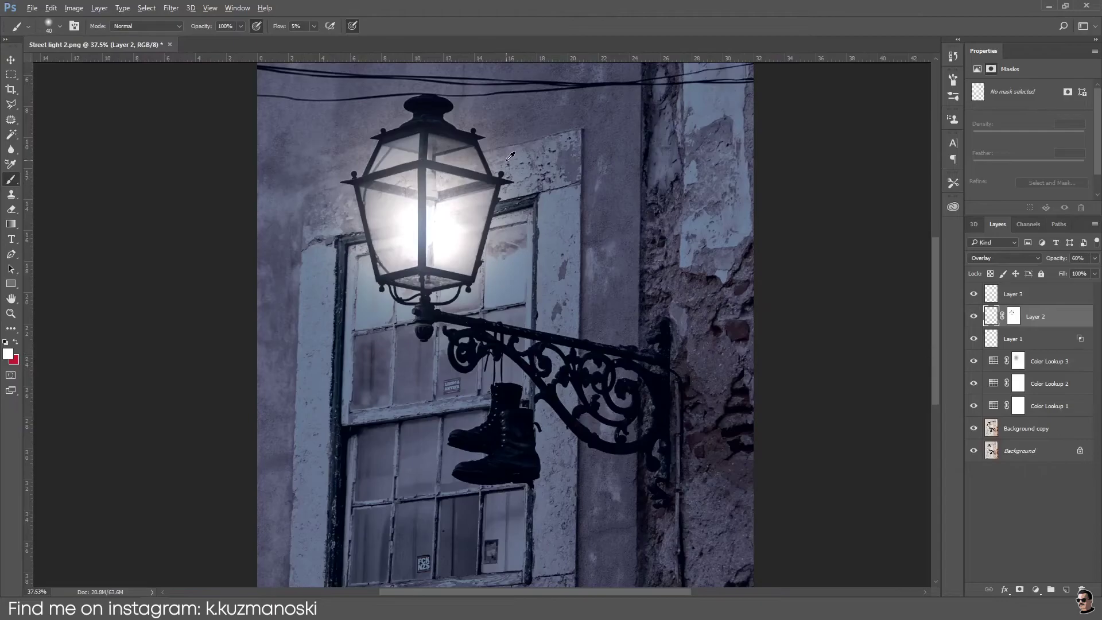
scroll(587, 208, "up", 2)
scroll(596, 218, "down", 1)
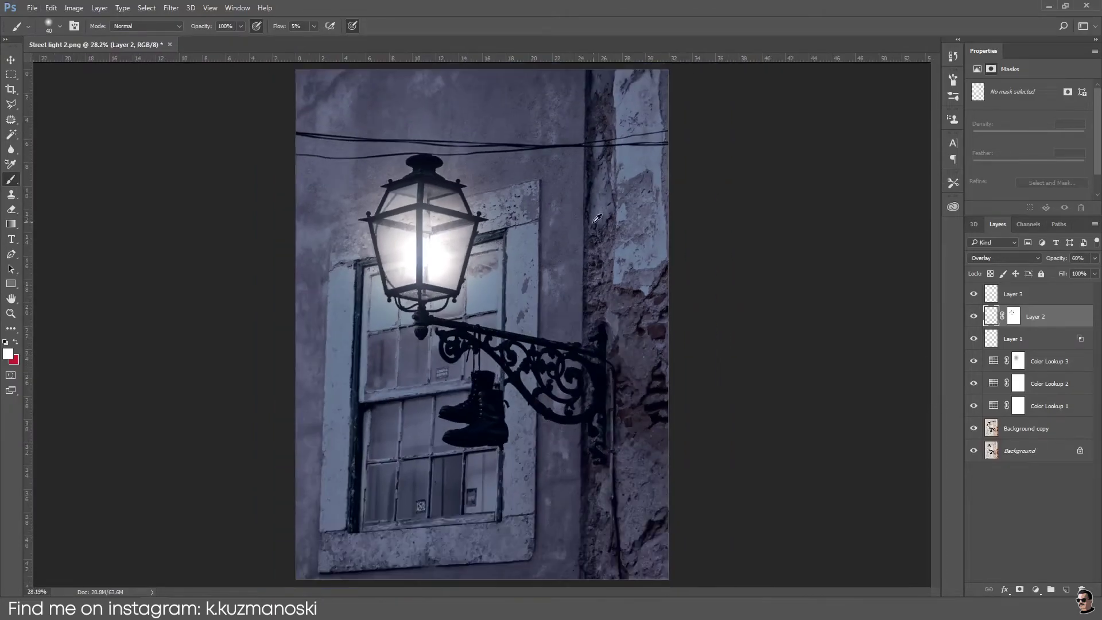
left_click(1033, 296)
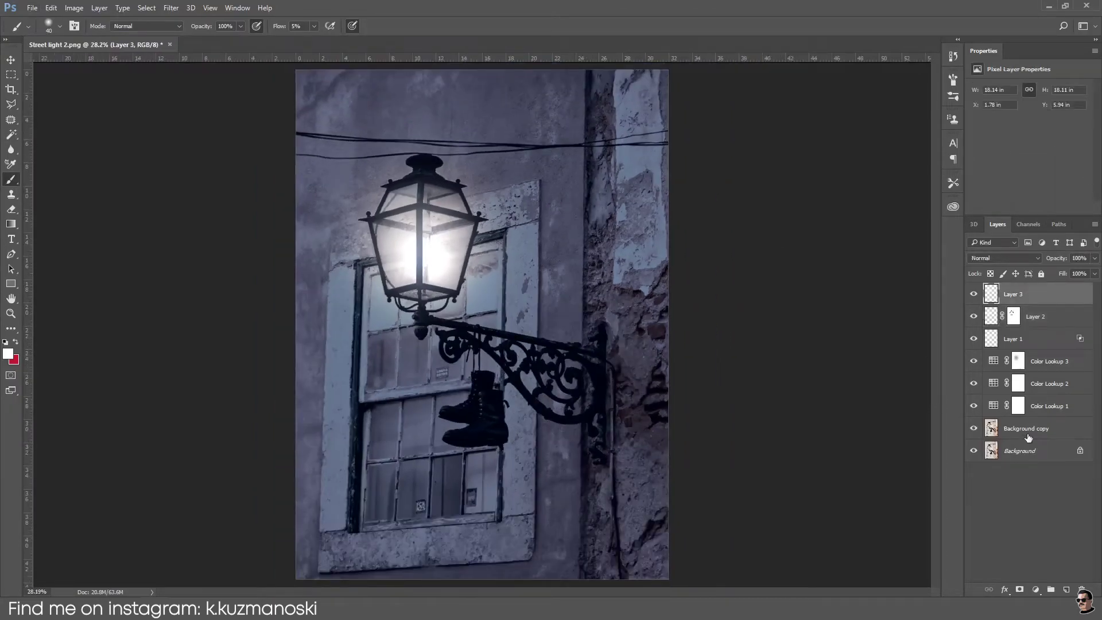
left_click(1028, 430, "shift")
Group the effect layers into Group 1, toggle it off and on to compare, then expand it.
key("ctrl+g")
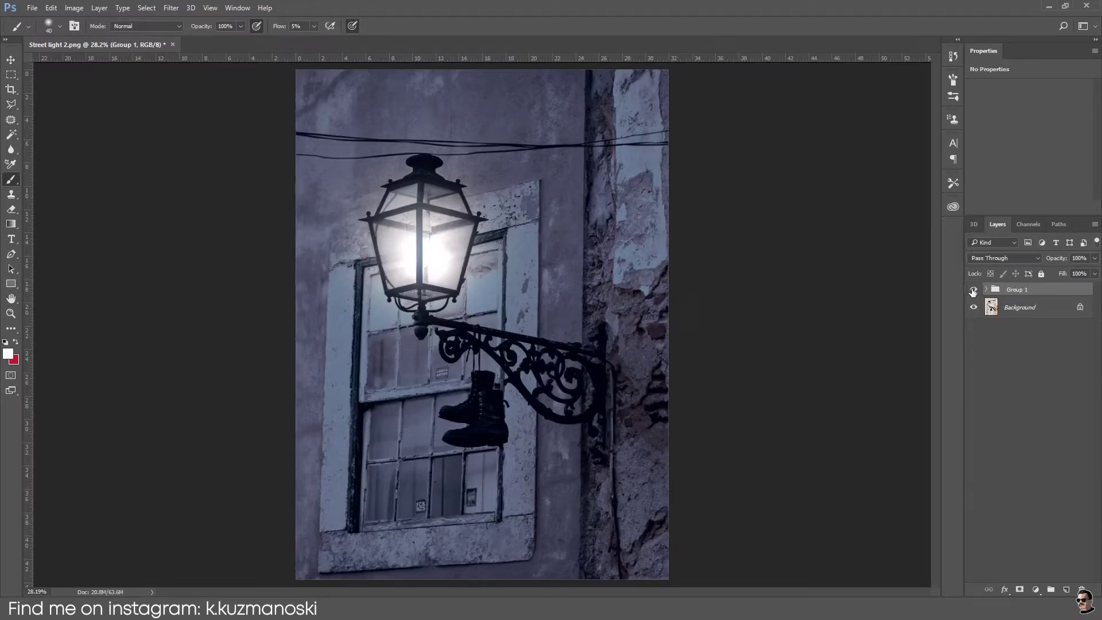
left_click(974, 290)
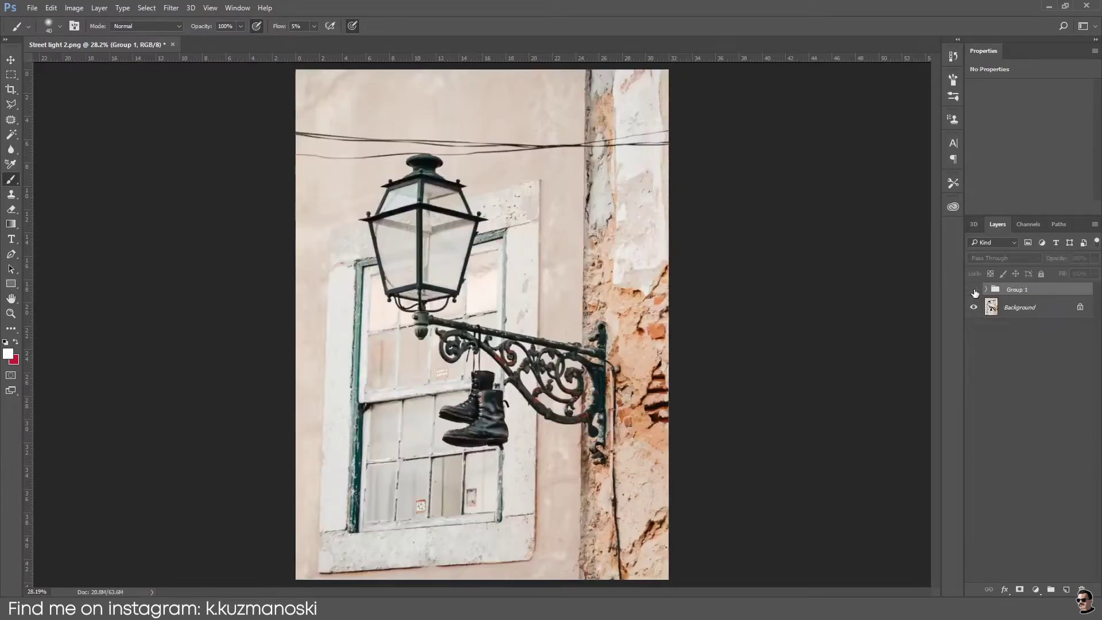
left_click(973, 290)
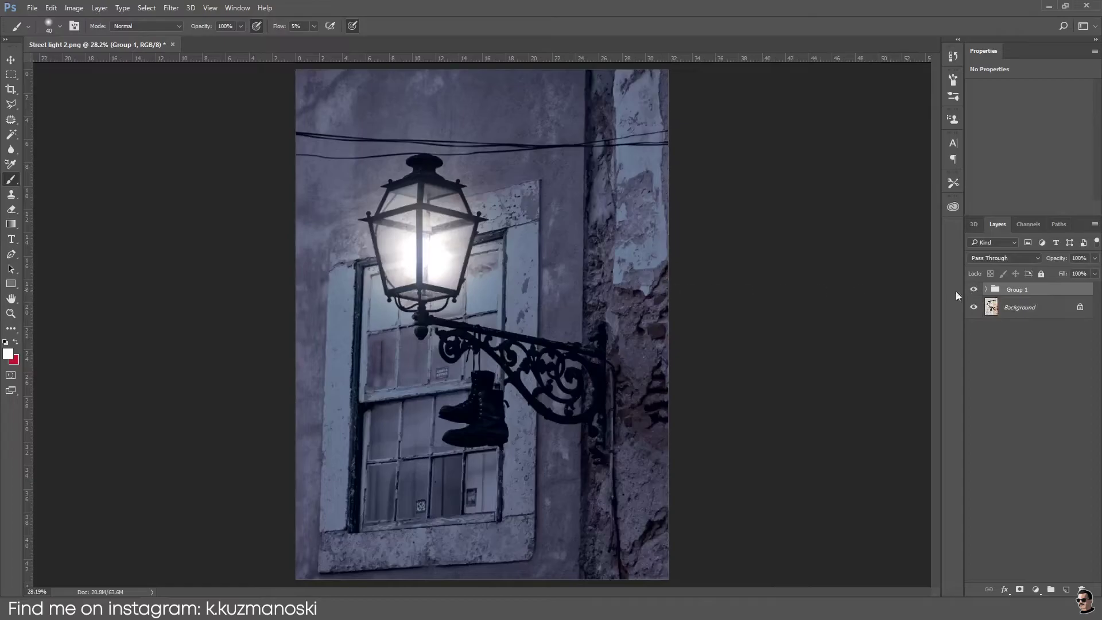
left_click(983, 290)
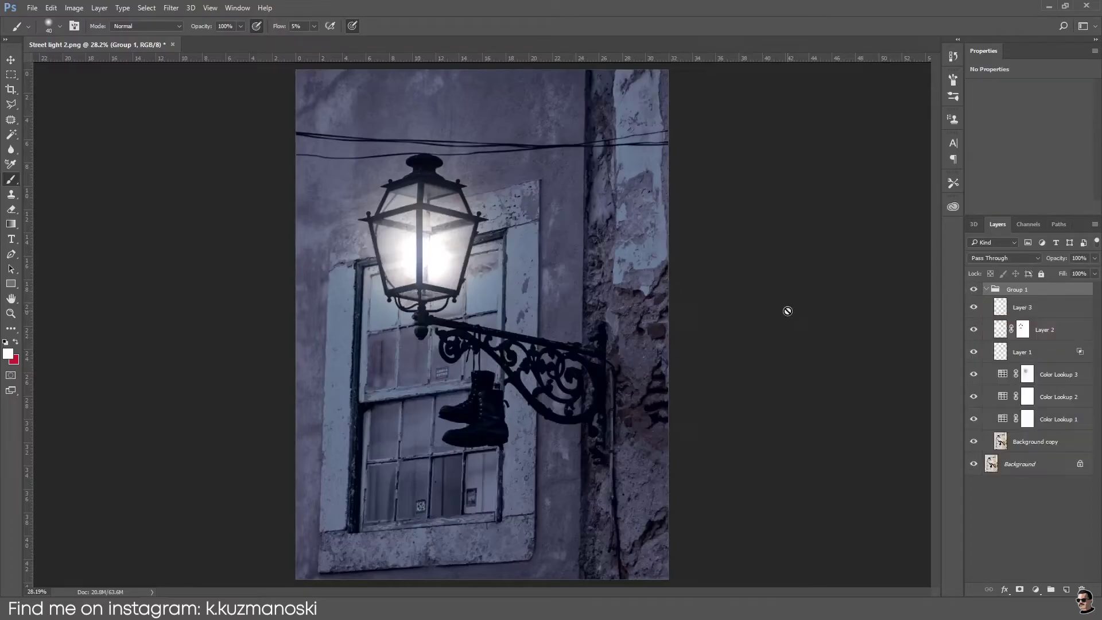